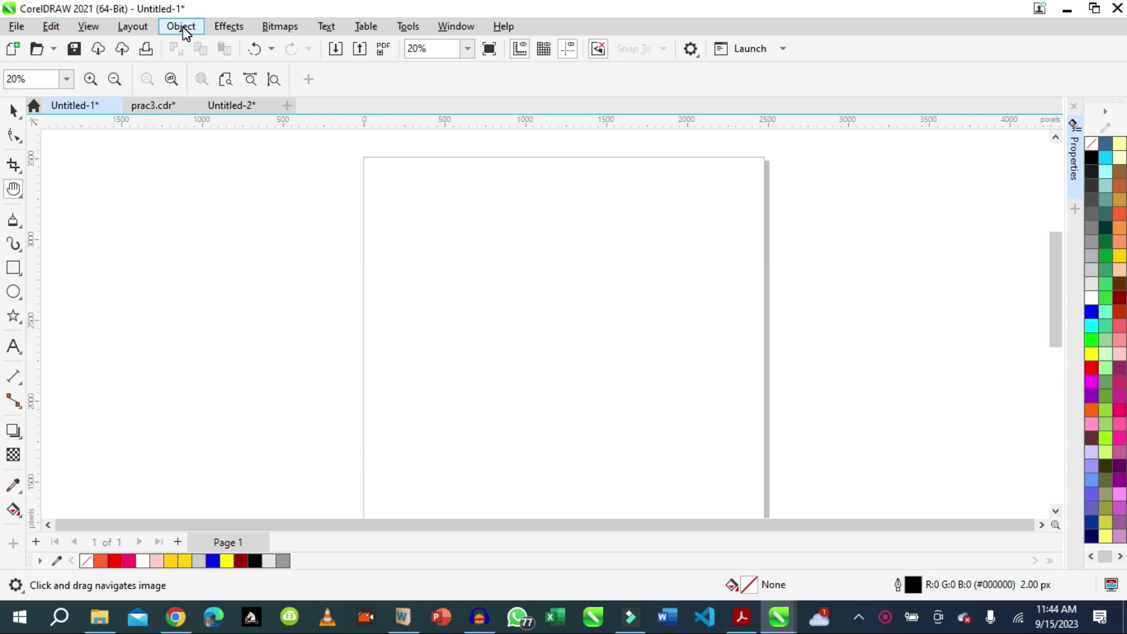
{"action": "left_click", "coordinate": [182, 27]}
{"action": "mouse_move", "coordinate": [278, 78]}
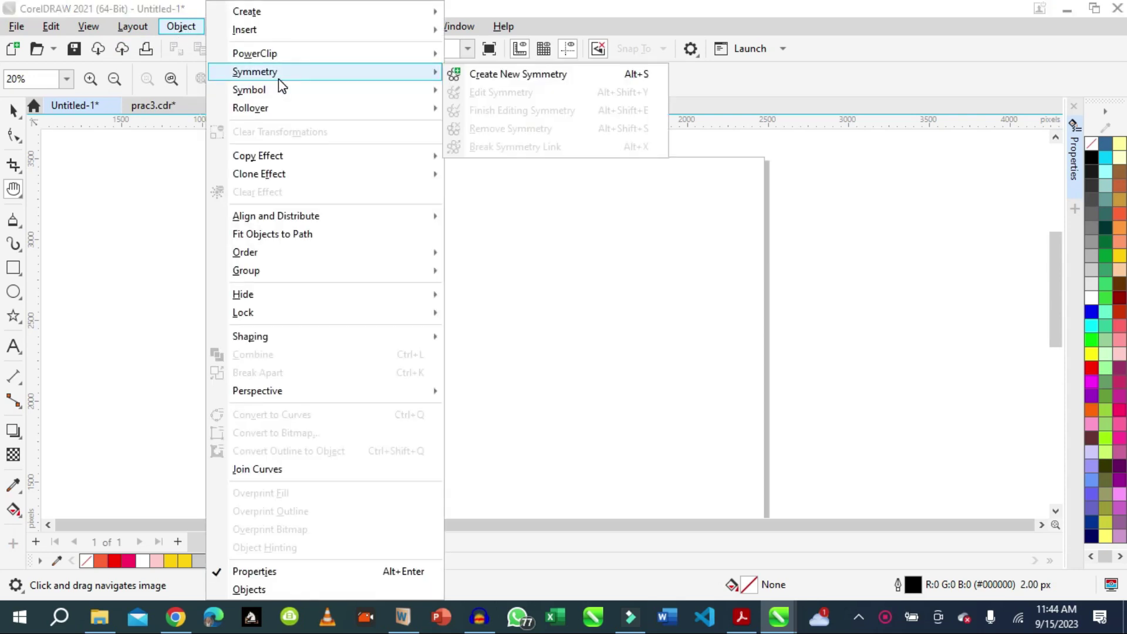
{"action": "left_click", "coordinate": [586, 292]}
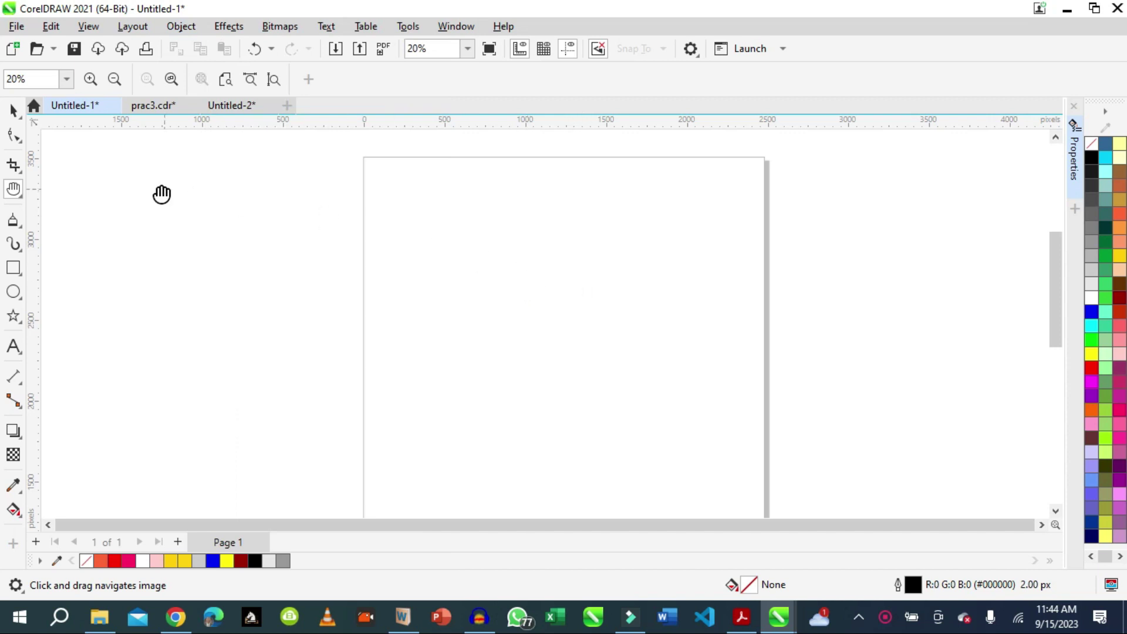
{"action": "left_click", "coordinate": [13, 111]}
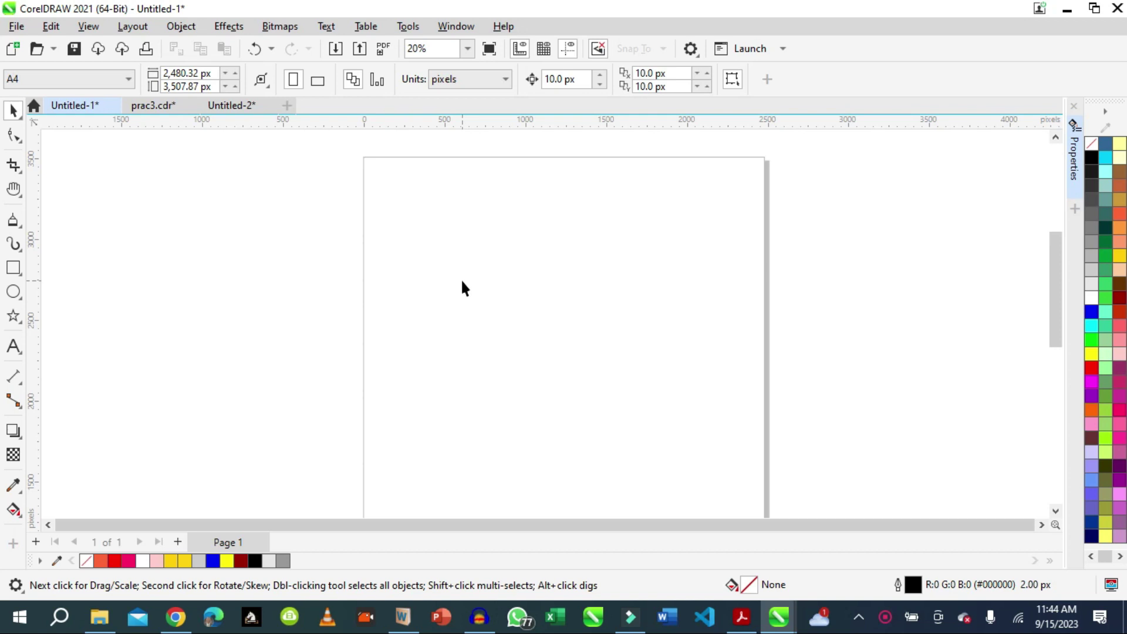
{"action": "left_click", "coordinate": [184, 29]}
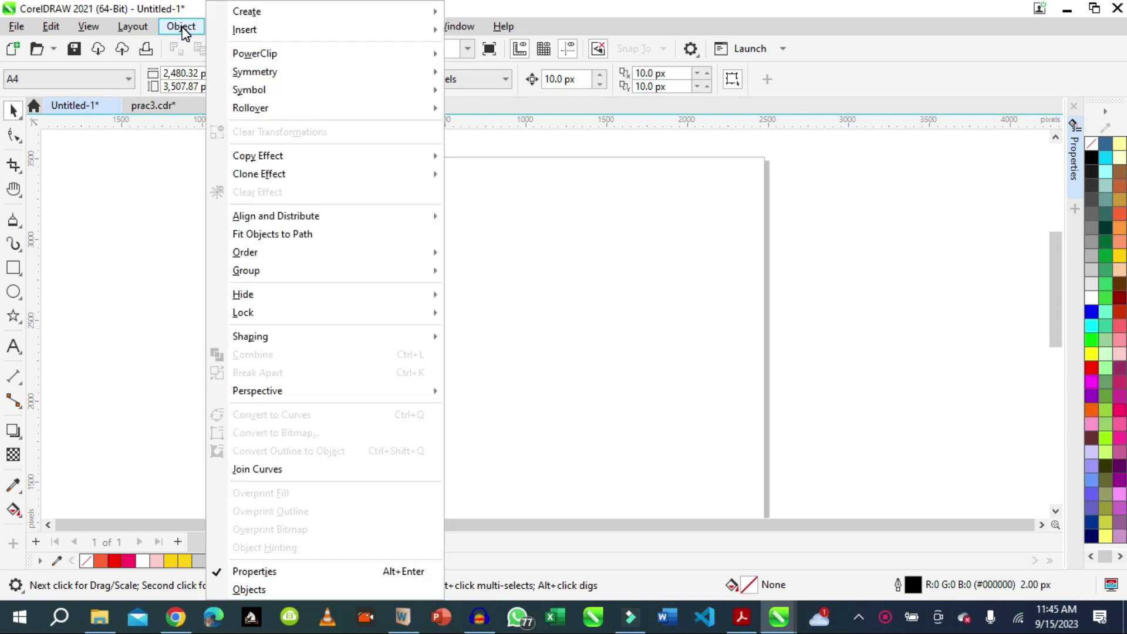
{"action": "mouse_move", "coordinate": [258, 76]}
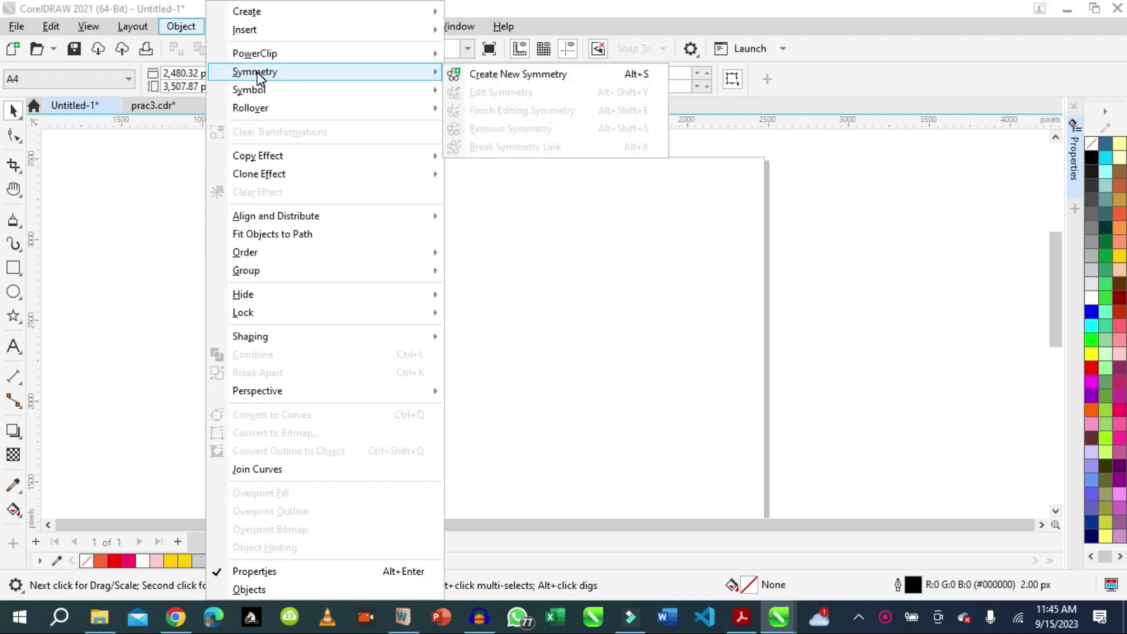
{"action": "left_click", "coordinate": [98, 174]}
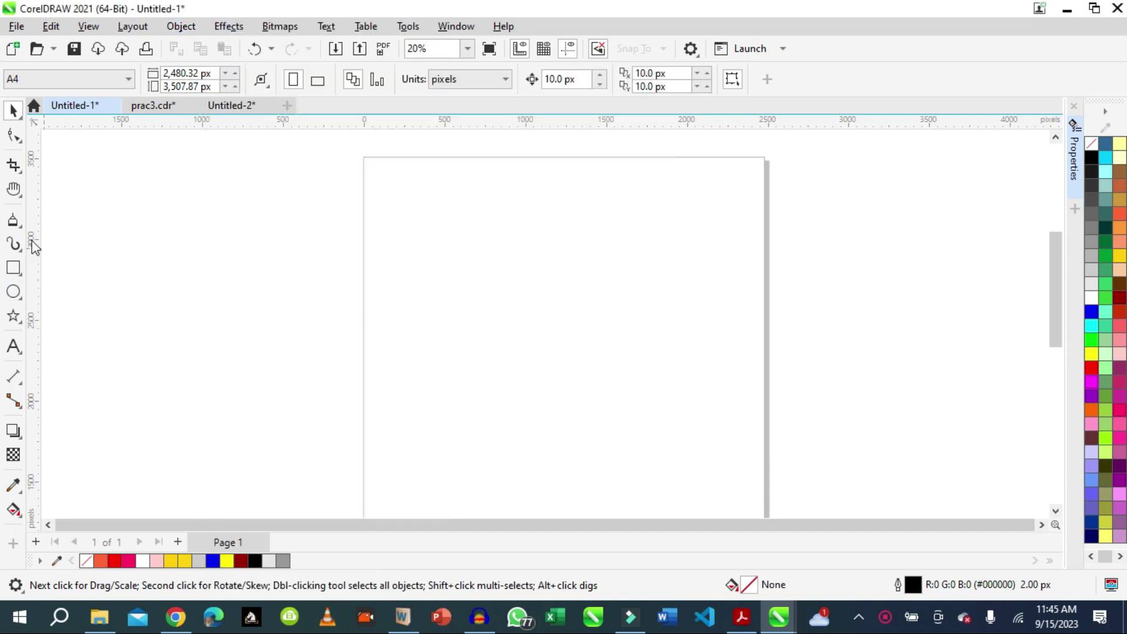
Draw the right half of a shirt outline as an open polyline, about 771 × 904 px, in the upper part of the page
{"action": "left_click", "coordinate": [16, 225]}
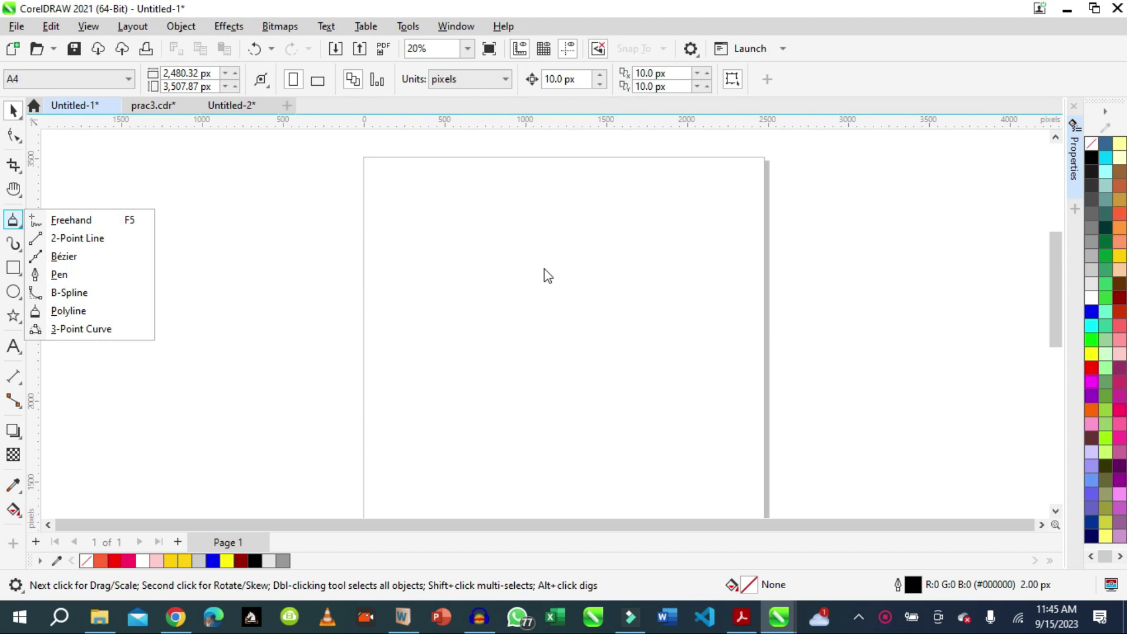
{"action": "left_click", "coordinate": [75, 312]}
{"action": "left_click", "coordinate": [549, 196]}
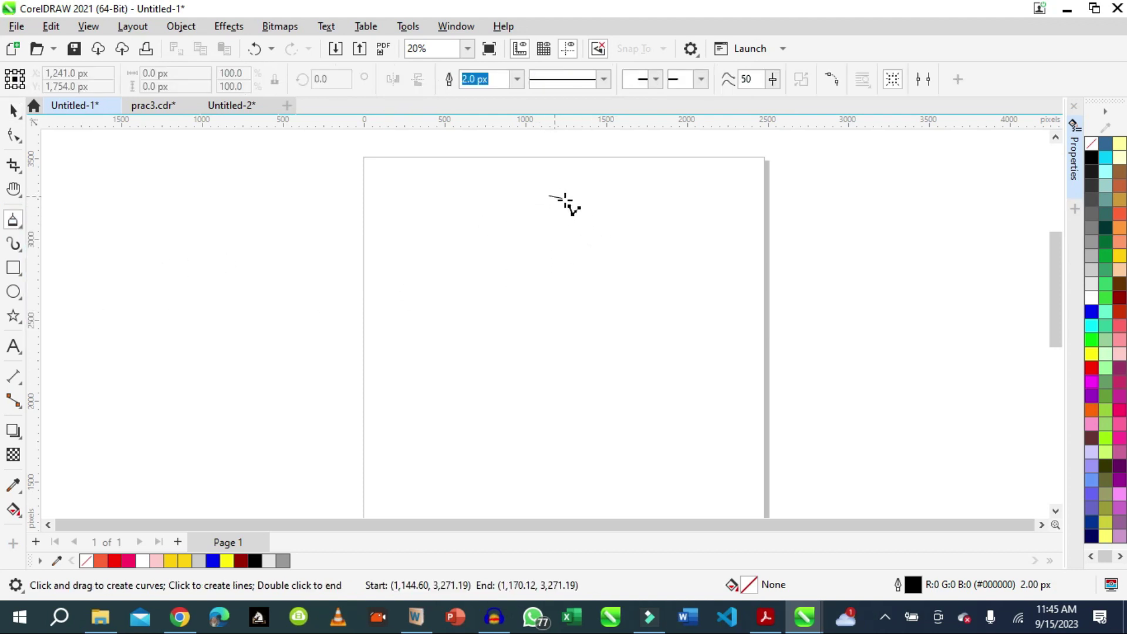
{"action": "left_click", "coordinate": [587, 196]}
{"action": "left_click", "coordinate": [610, 228]}
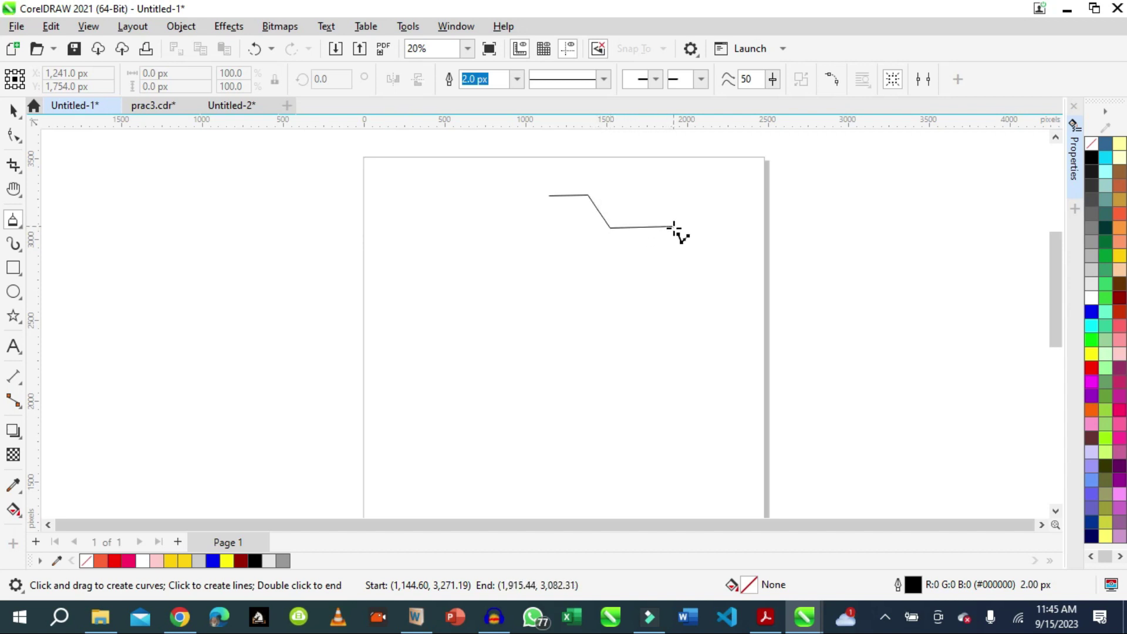
{"action": "left_click", "coordinate": [674, 226]}
{"action": "left_click", "coordinate": [672, 254]}
{"action": "left_click", "coordinate": [617, 254]}
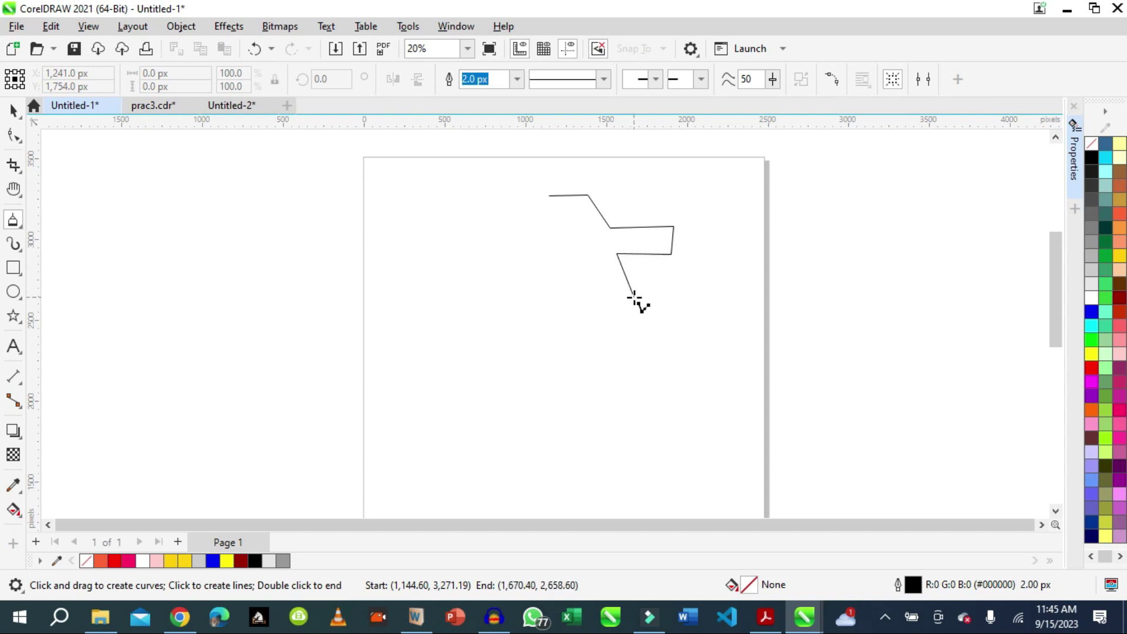
{"action": "left_click", "coordinate": [635, 341]}
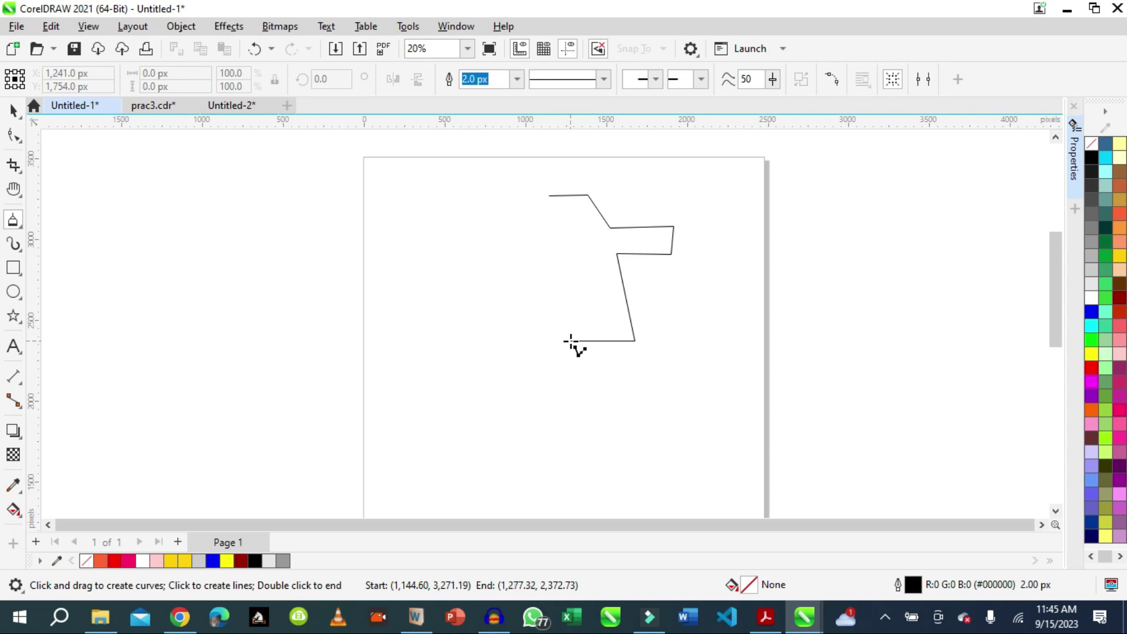
{"action": "double_click", "coordinate": [570, 340]}
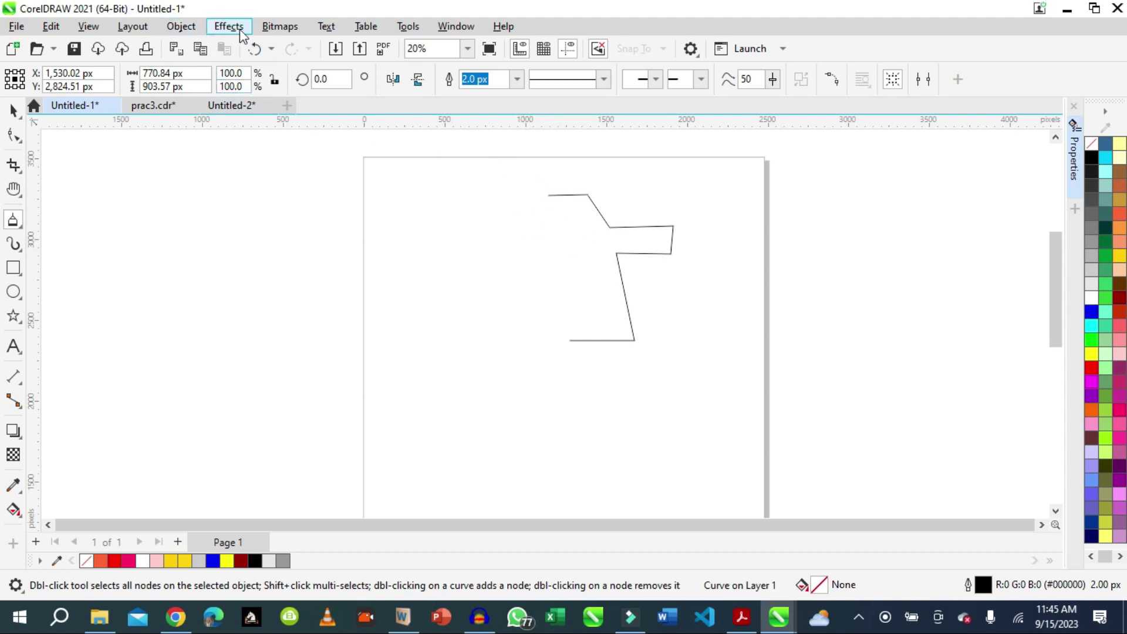
Create a new symmetry from the half-shirt outline and move the curve so its open ends meet the vertical mirror line
{"action": "left_click", "coordinate": [182, 28]}
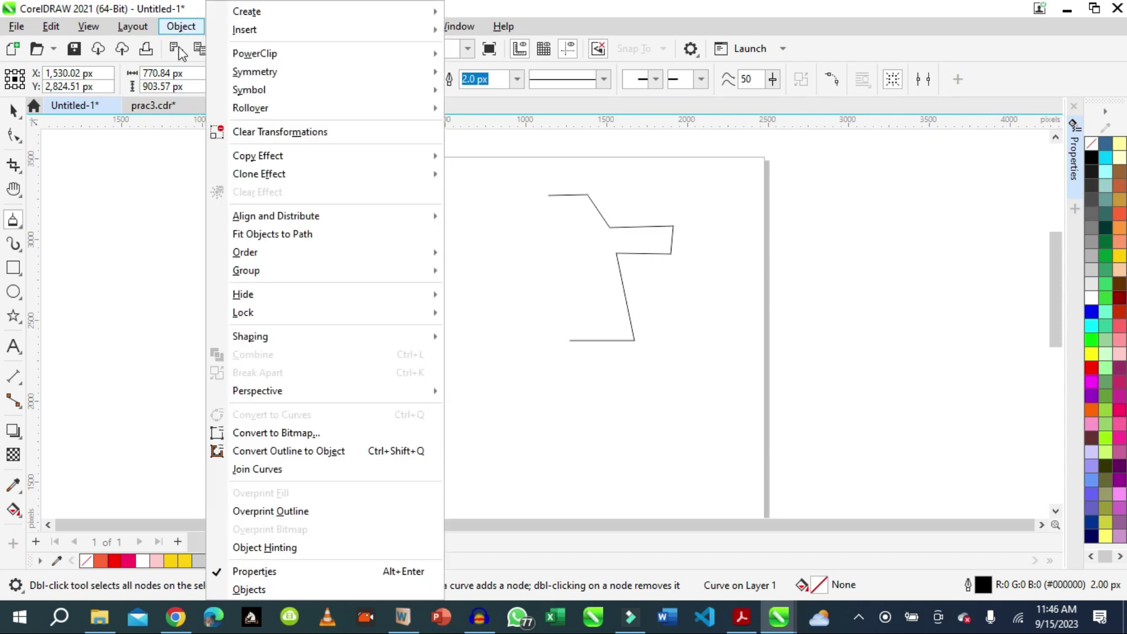
{"action": "mouse_move", "coordinate": [257, 73]}
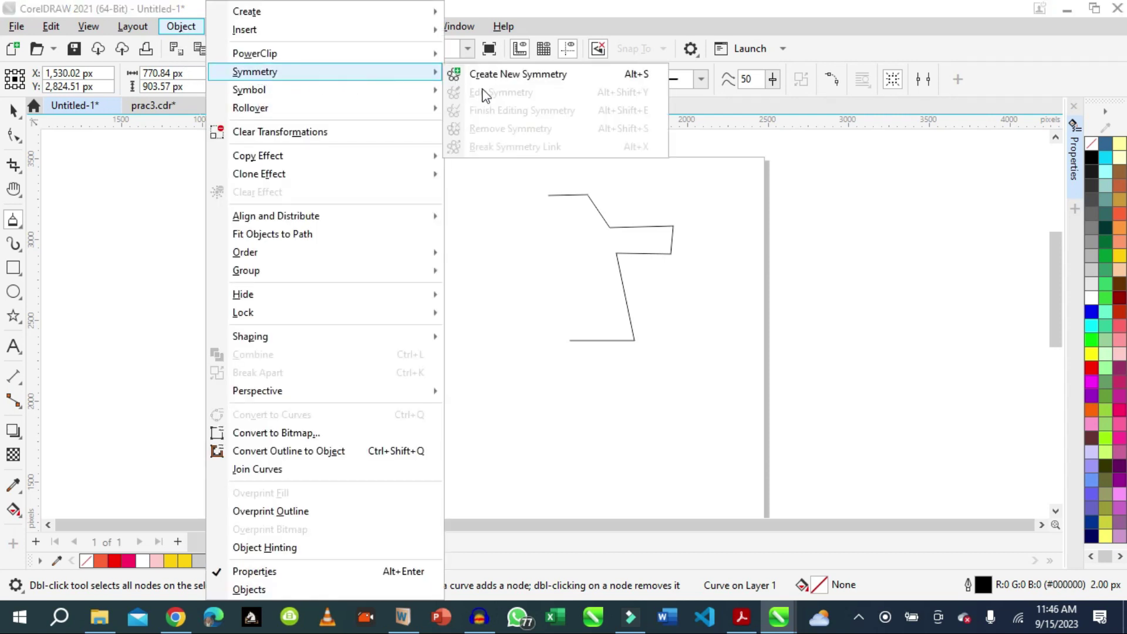
{"action": "left_click", "coordinate": [522, 75]}
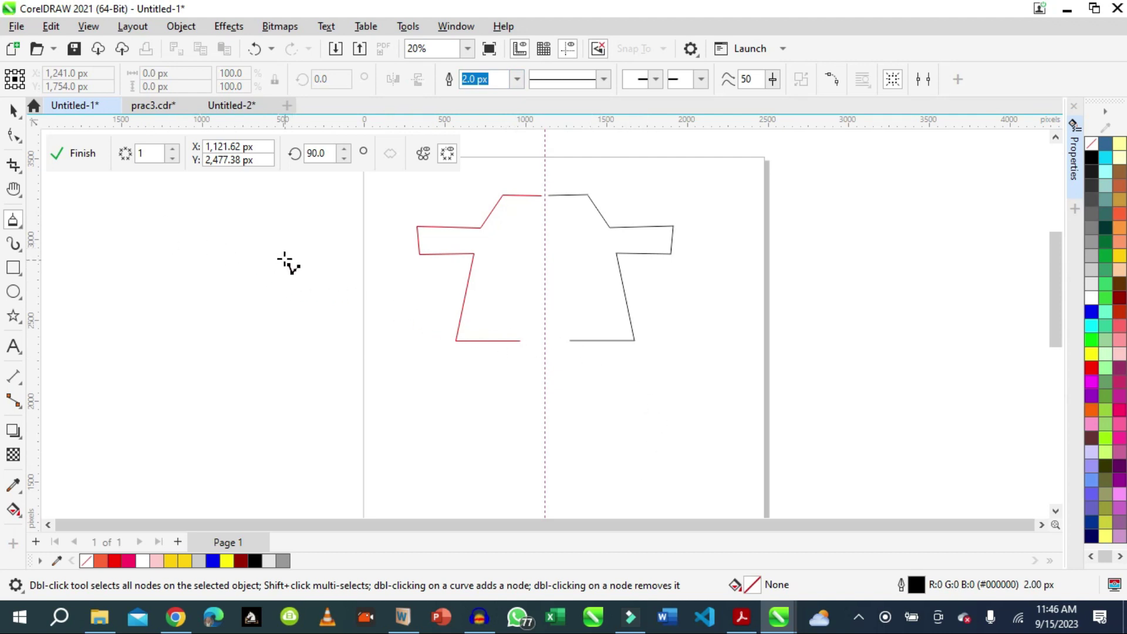
{"action": "left_click", "coordinate": [13, 111]}
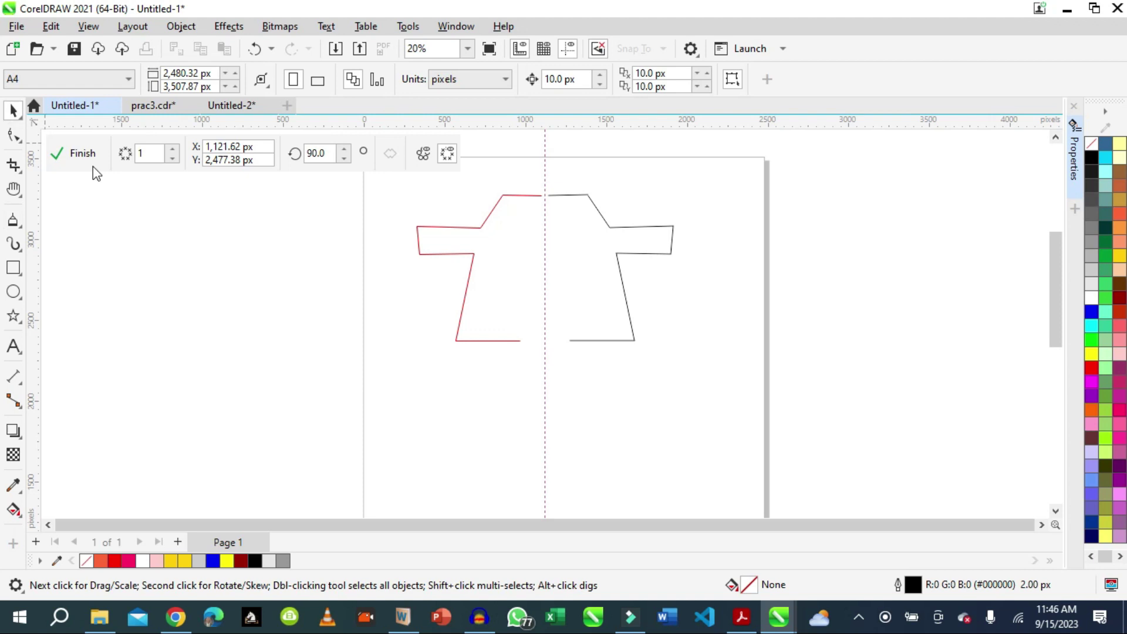
{"action": "left_click", "coordinate": [626, 306]}
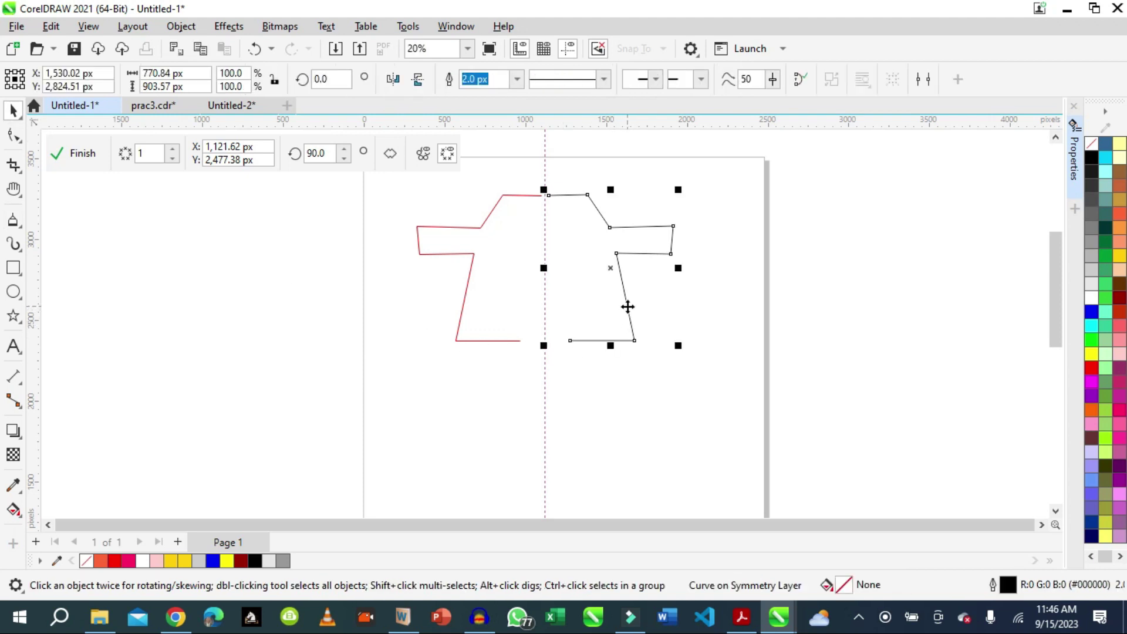
{"action": "left_click_drag", "start_coordinate": [627, 306], "coordinate": [604, 307]}
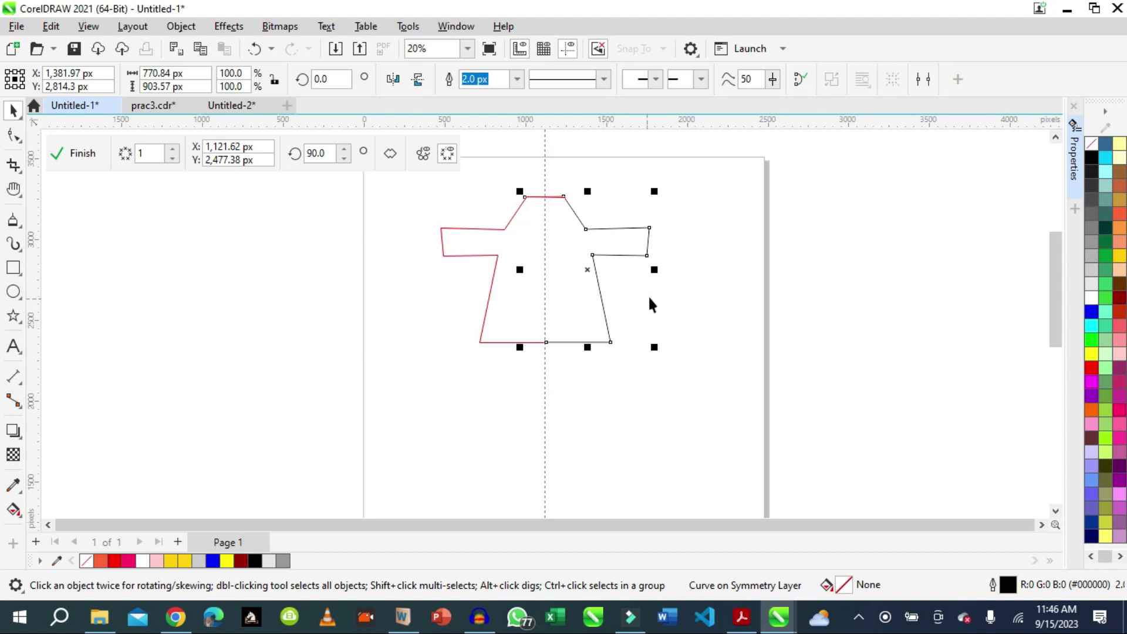
Finish editing the shirt symmetry and delete the symmetry group from the page
{"action": "left_click", "coordinate": [689, 317]}
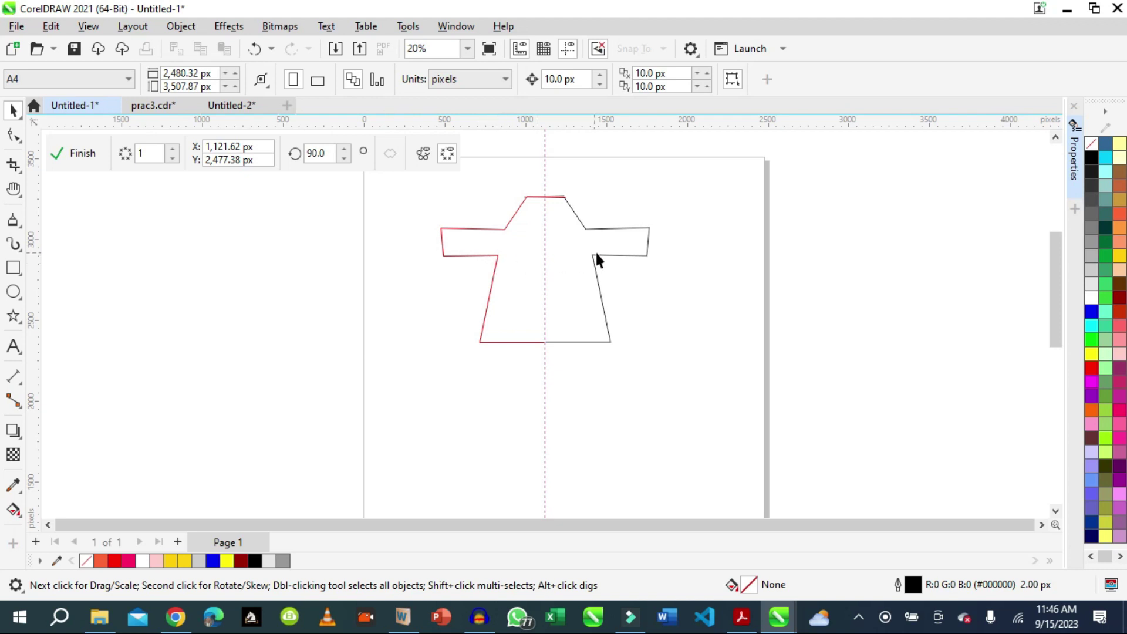
{"action": "left_click", "coordinate": [78, 153]}
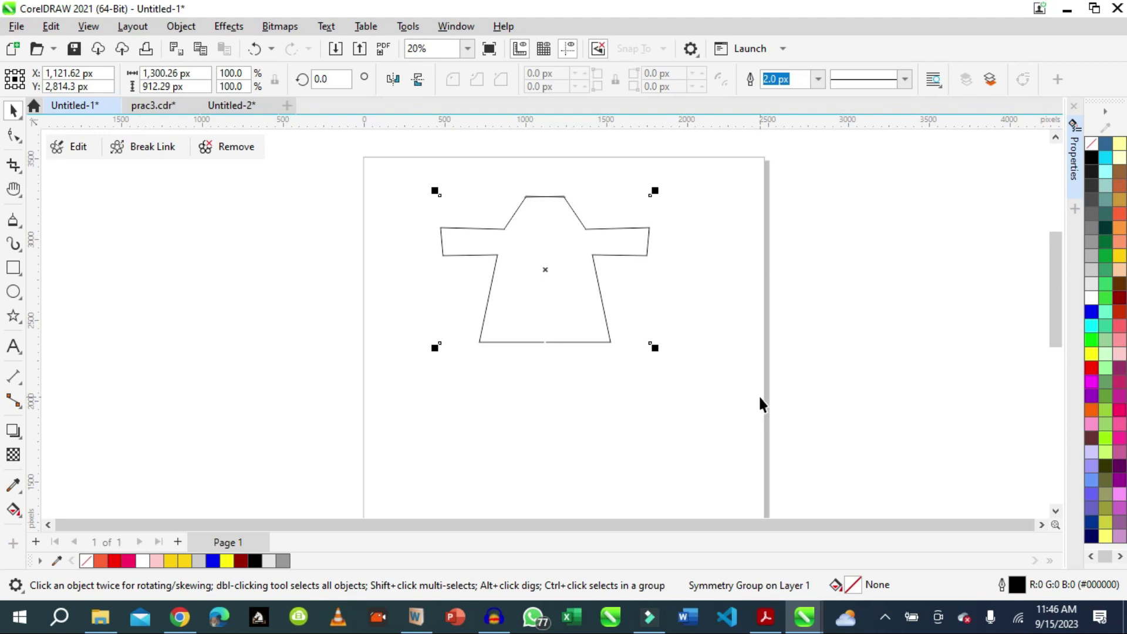
{"action": "key", "text": "Delete"}
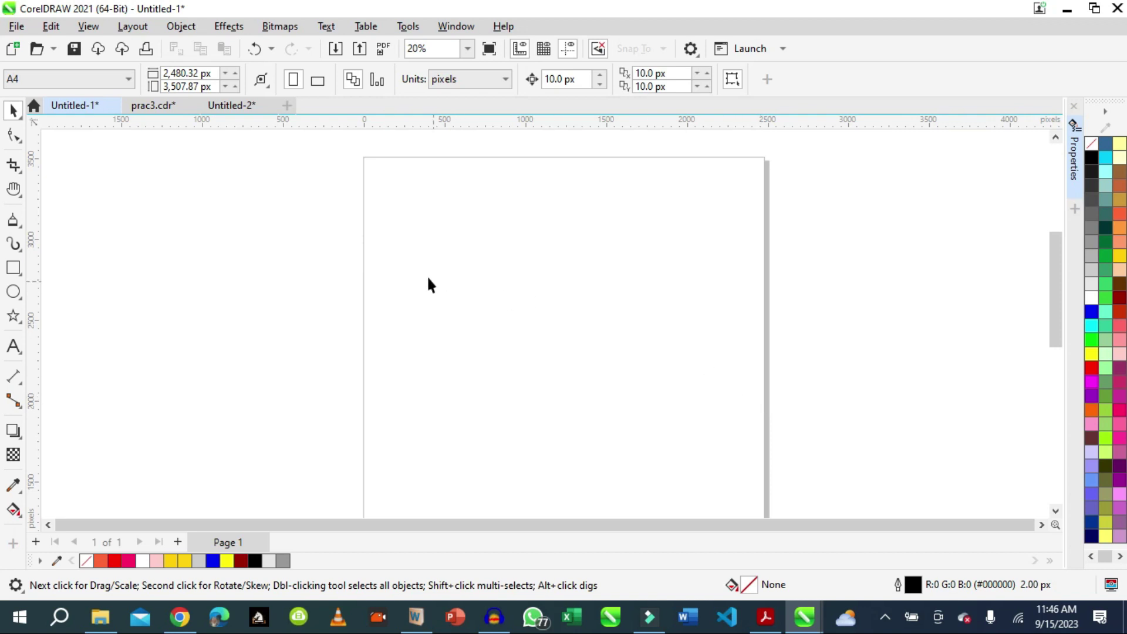
Draw a freehand curve shaped like a 3, about 135 × 355 px, near the page's upper middle with the Polyline tool
{"action": "left_click", "coordinate": [12, 221]}
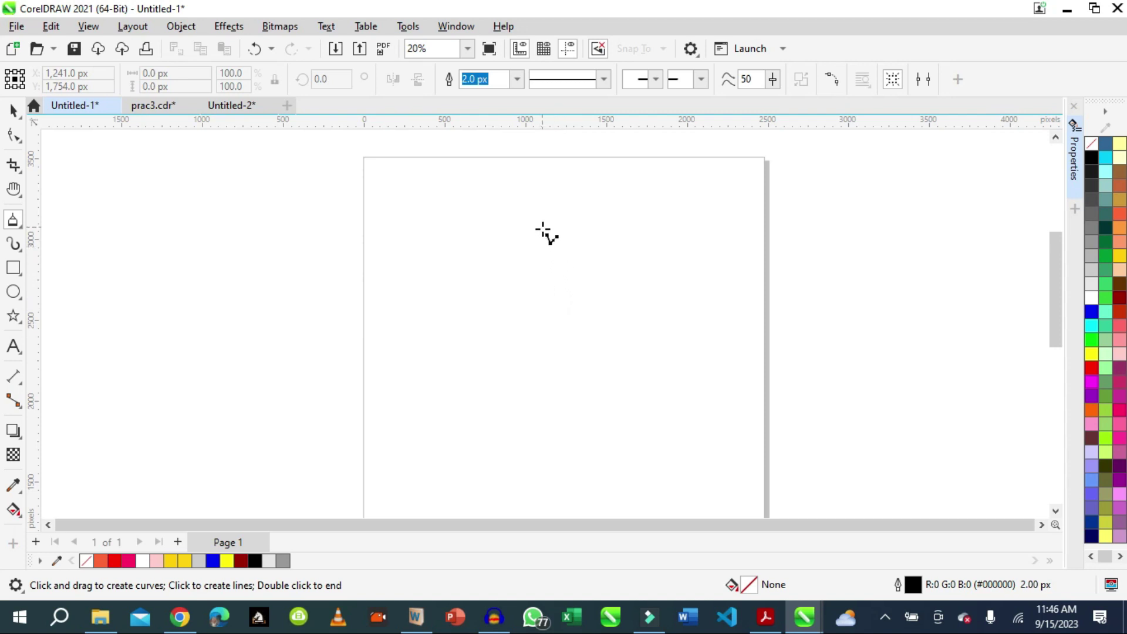
{"action": "mouse_move", "coordinate": [544, 221]}
{"action": "left_mouse_down"}
{"action": "mouse_move", "coordinate": [559, 218]}
{"action": "mouse_move", "coordinate": [564, 232]}
{"action": "mouse_move", "coordinate": [554, 246]}
{"action": "mouse_move", "coordinate": [560, 271]}
{"action": "mouse_move", "coordinate": [545, 274]}
{"action": "mouse_move", "coordinate": [584, 272]}
{"action": "mouse_move", "coordinate": [545, 272]}
{"action": "left_mouse_up"}
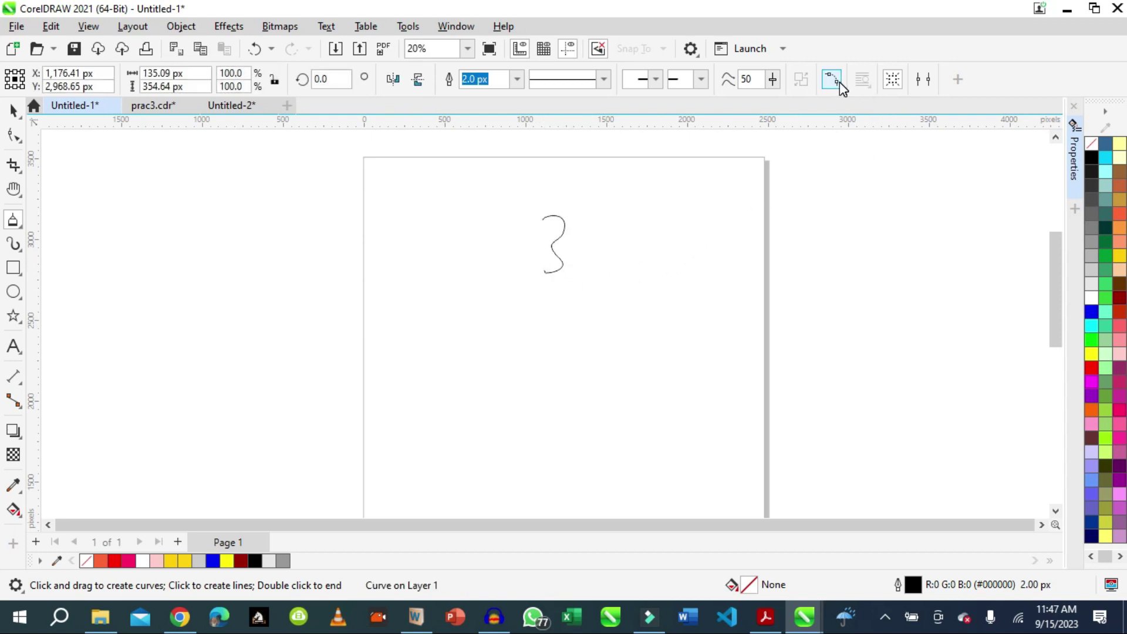
{"action": "key", "text": "F10"}
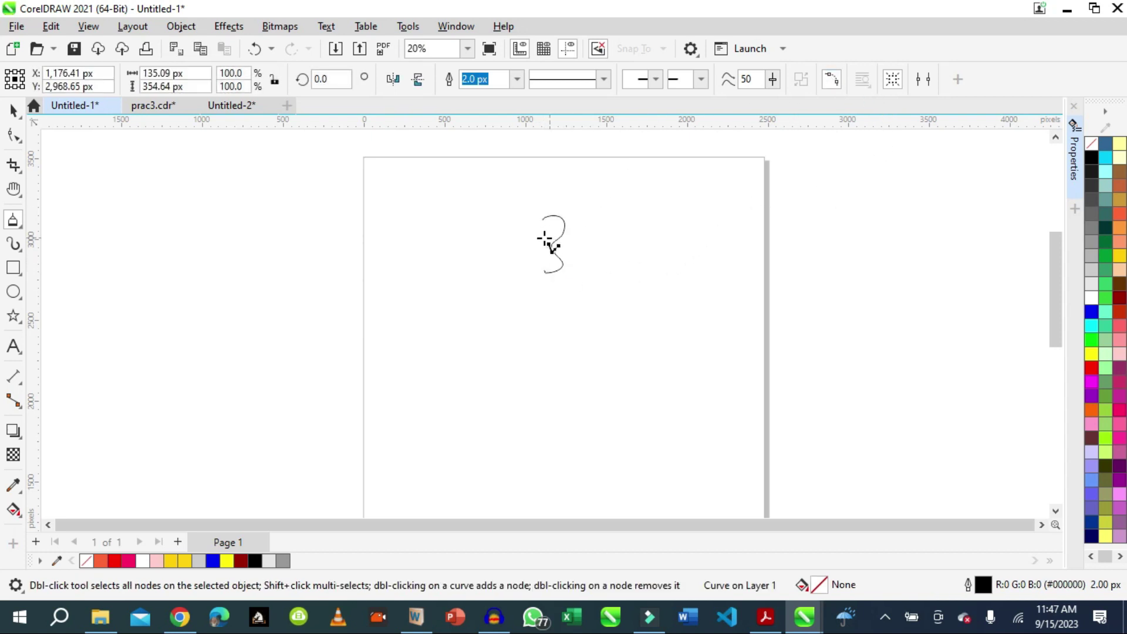
Close the 3-shaped curve and fill it with peach (R:255 G:204 B:153)
{"action": "left_click", "coordinate": [13, 110]}
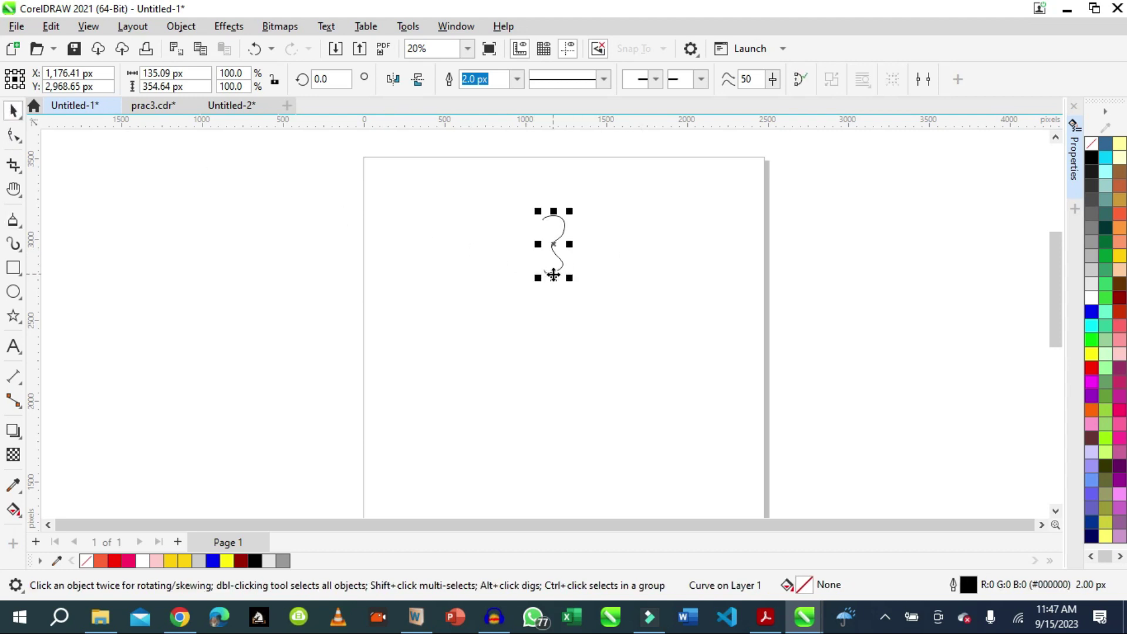
{"action": "left_click", "coordinate": [800, 79]}
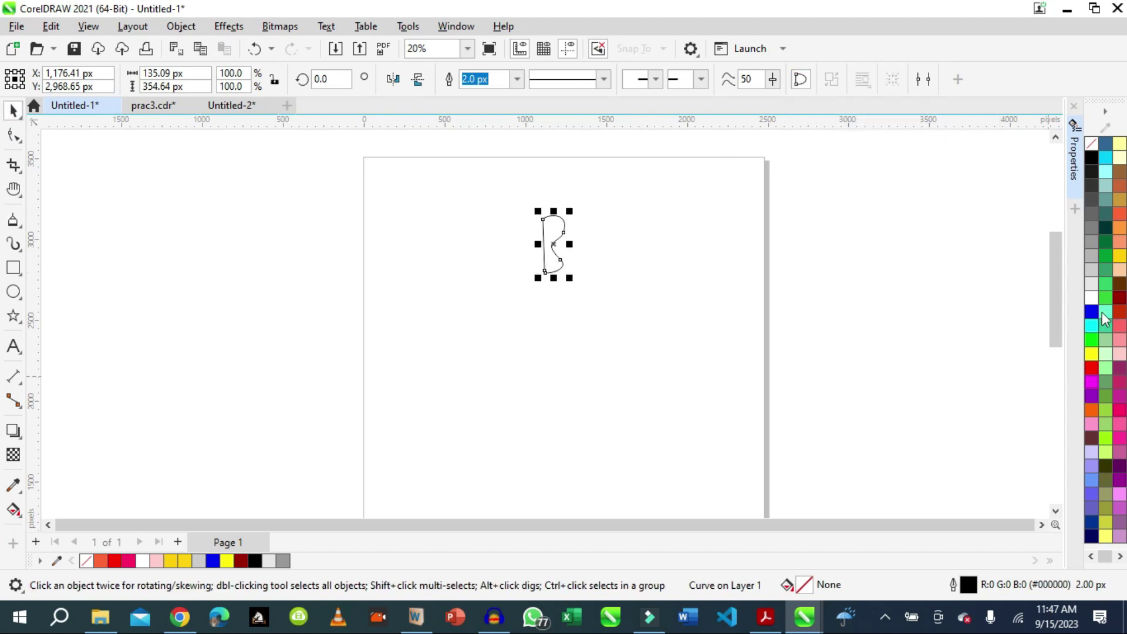
{"action": "left_click", "coordinate": [1117, 271]}
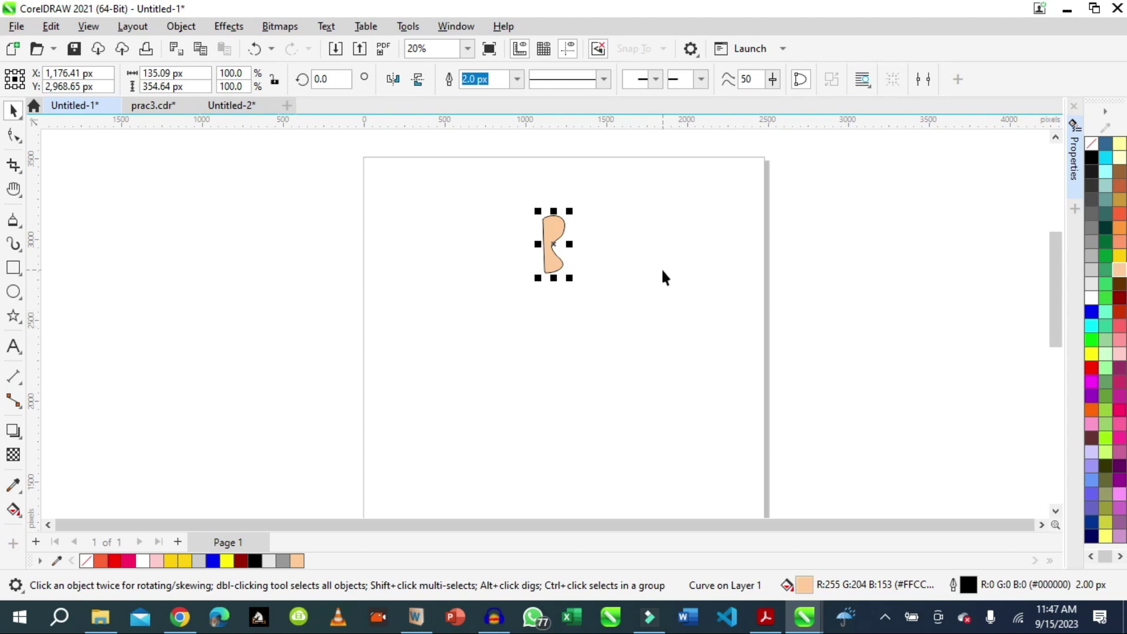
{"action": "left_click", "coordinate": [621, 275]}
Create a new symmetry from the peach shape and move the shape slightly so its straight edge lies along the vertical mirror line
{"action": "left_click", "coordinate": [545, 260]}
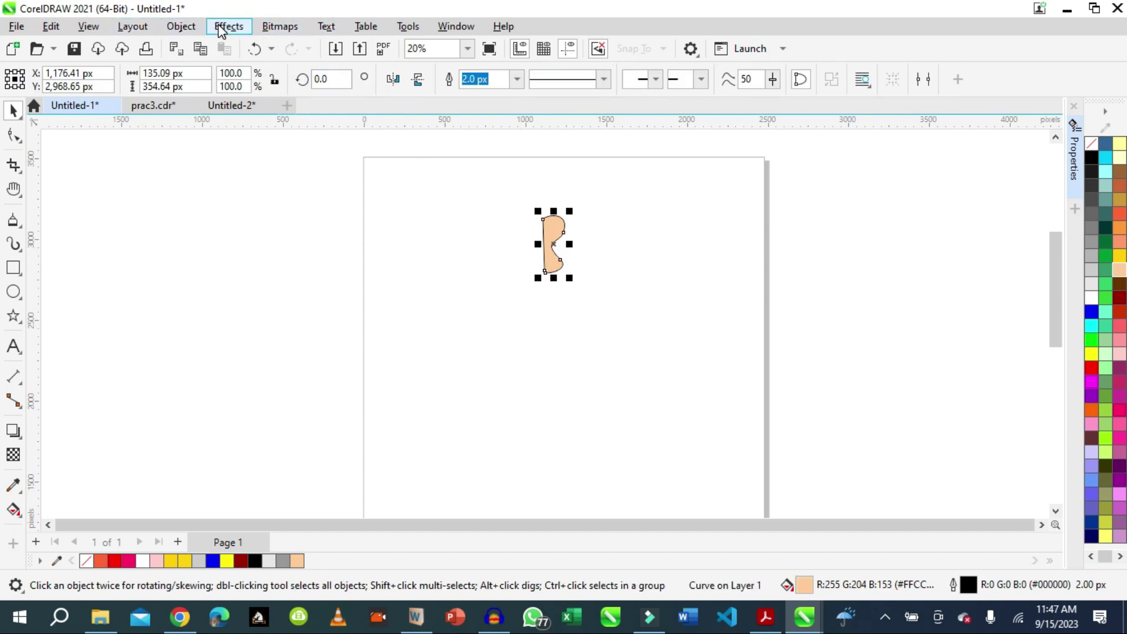
{"action": "left_click", "coordinate": [223, 26]}
{"action": "mouse_move", "coordinate": [183, 26]}
{"action": "mouse_move", "coordinate": [362, 72]}
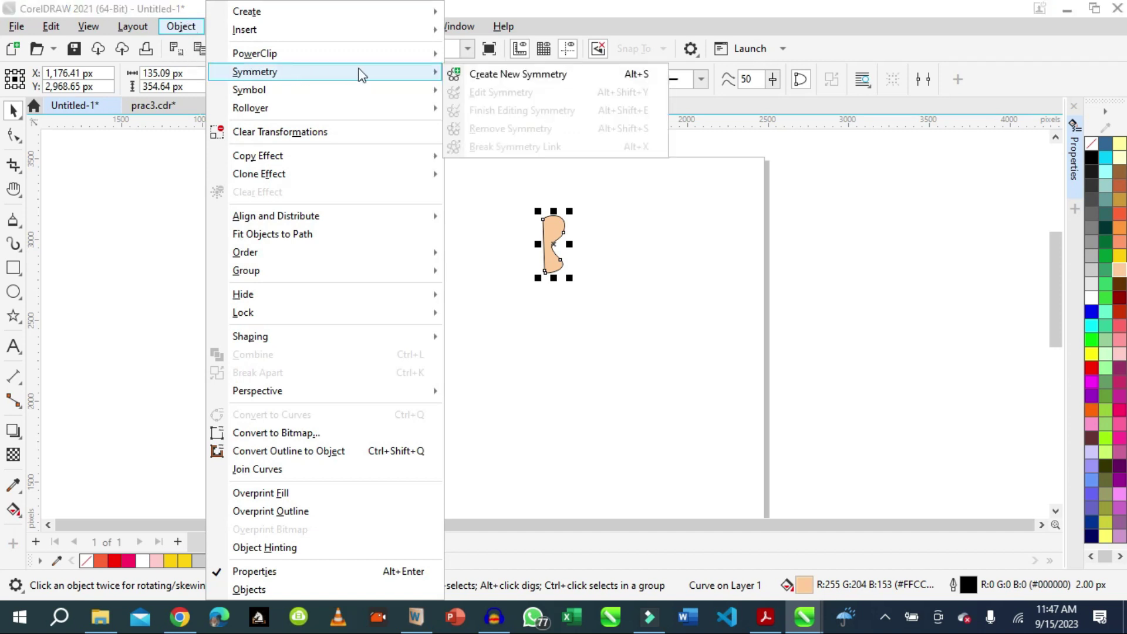
{"action": "left_click", "coordinate": [505, 74]}
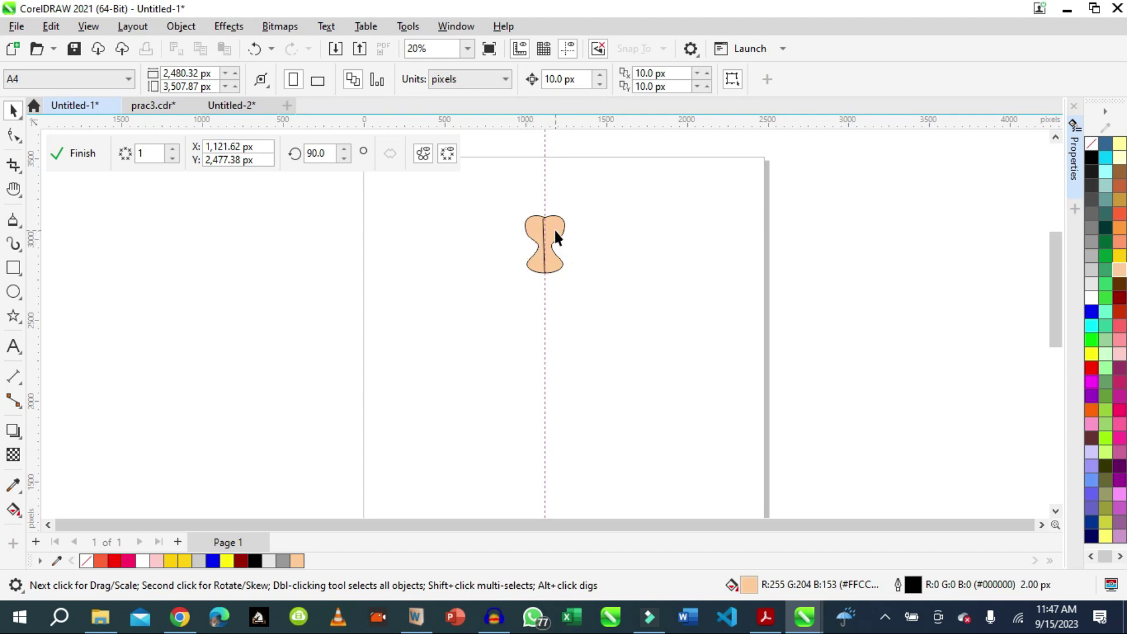
{"action": "mouse_move", "coordinate": [554, 229]}
{"action": "left_mouse_down"}
{"action": "mouse_move", "coordinate": [605, 228]}
{"action": "mouse_move", "coordinate": [556, 236]}
{"action": "left_mouse_up"}
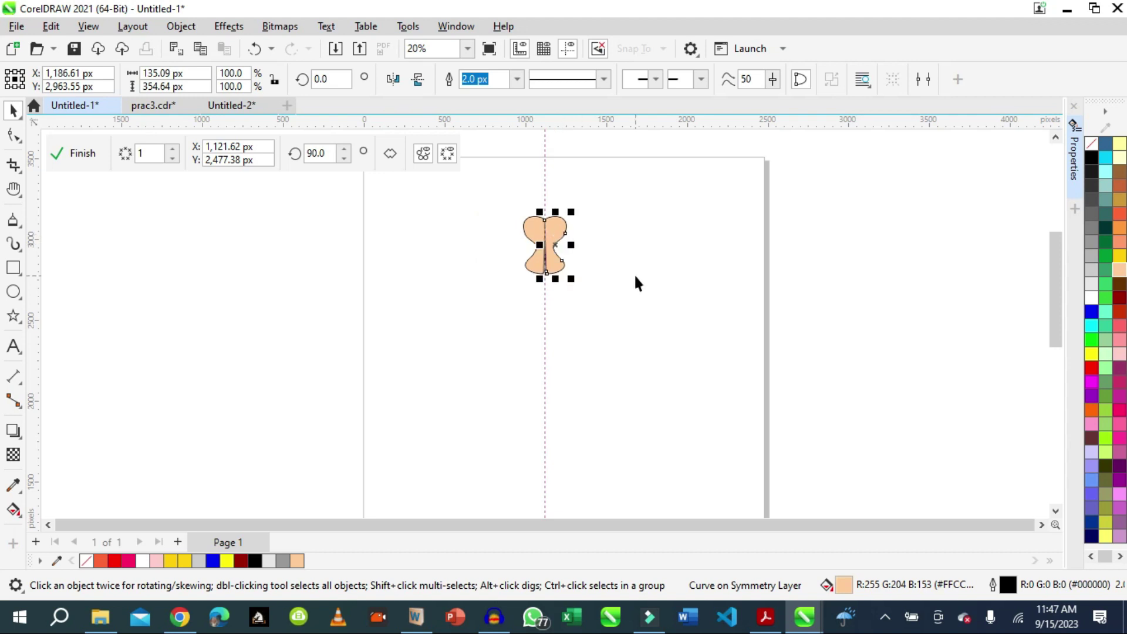
{"action": "left_click", "coordinate": [635, 277]}
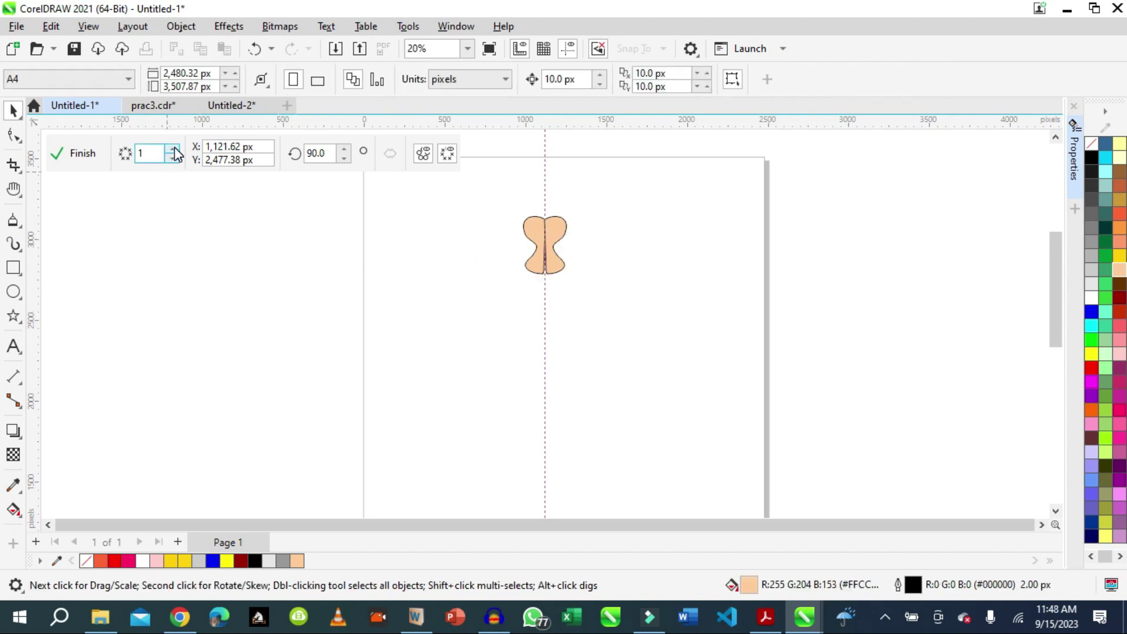
Increase the symmetry's number of mirror lines to 5 to repeat the peach shape around the centre
{"action": "left_click", "coordinate": [447, 158]}
{"action": "left_click", "coordinate": [445, 156]}
{"action": "left_click", "coordinate": [173, 150]}
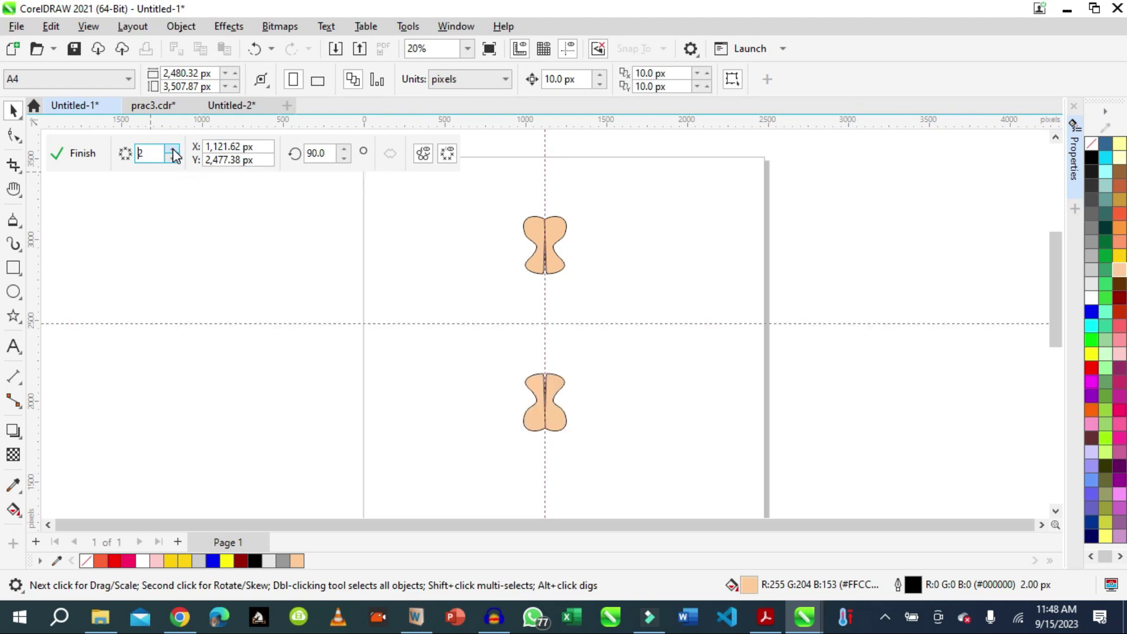
{"action": "left_click", "coordinate": [174, 150]}
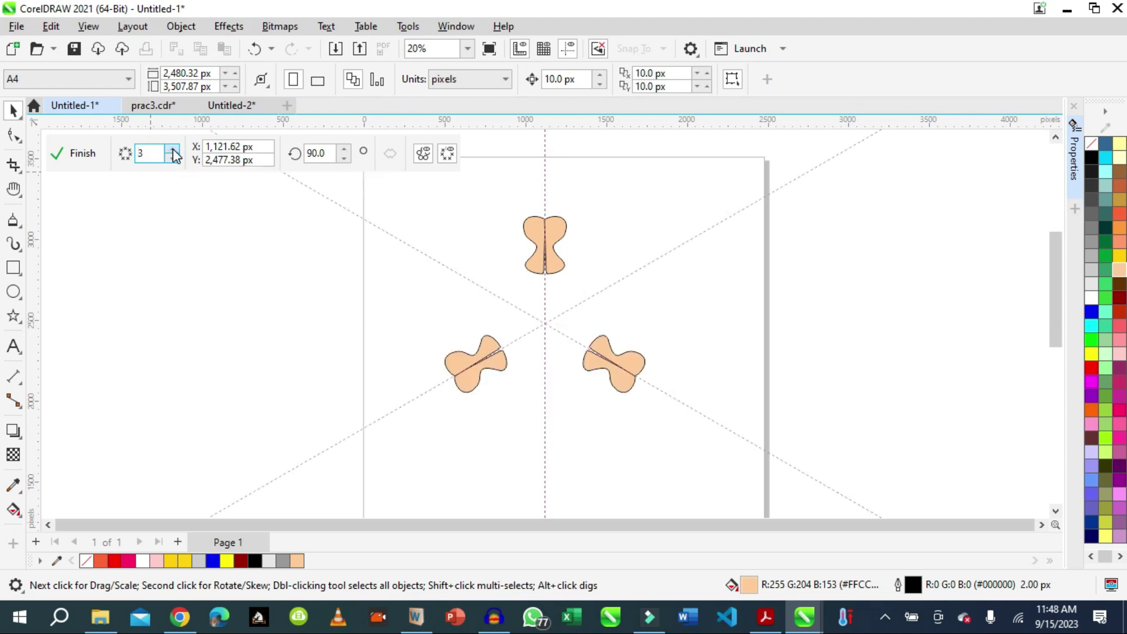
{"action": "left_click", "coordinate": [173, 151]}
{"action": "left_click", "coordinate": [173, 150]}
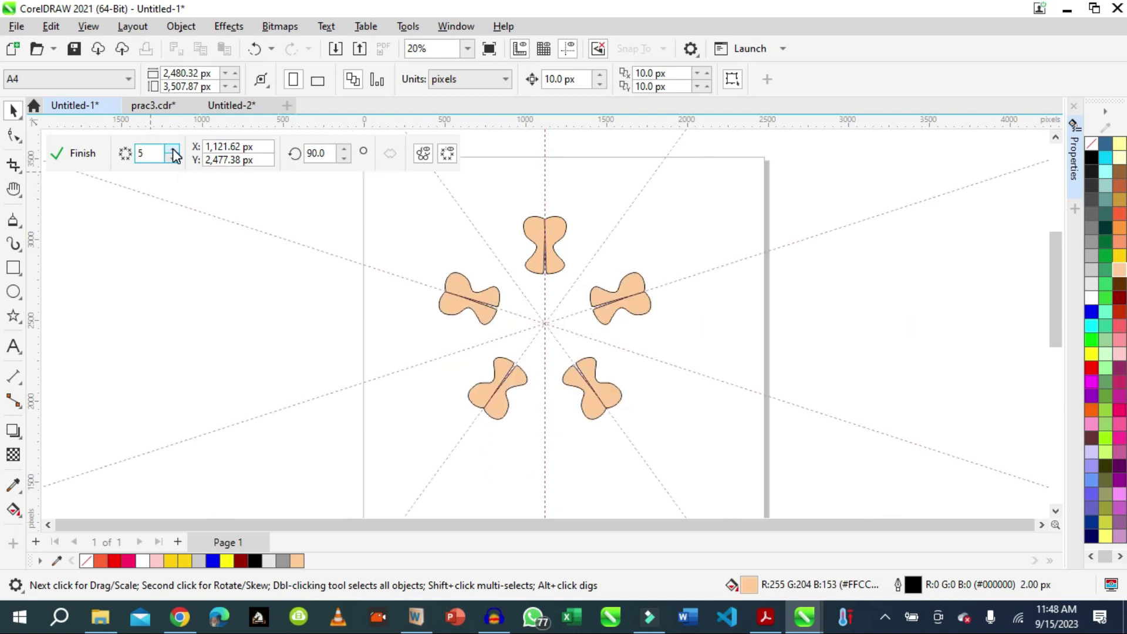
Raise the number of mirror lines in the peach symmetry to 12
{"action": "left_click", "coordinate": [173, 150]}
{"action": "left_click", "coordinate": [174, 151]}
{"action": "left_click", "coordinate": [173, 150]}
{"action": "left_click", "coordinate": [173, 150]}
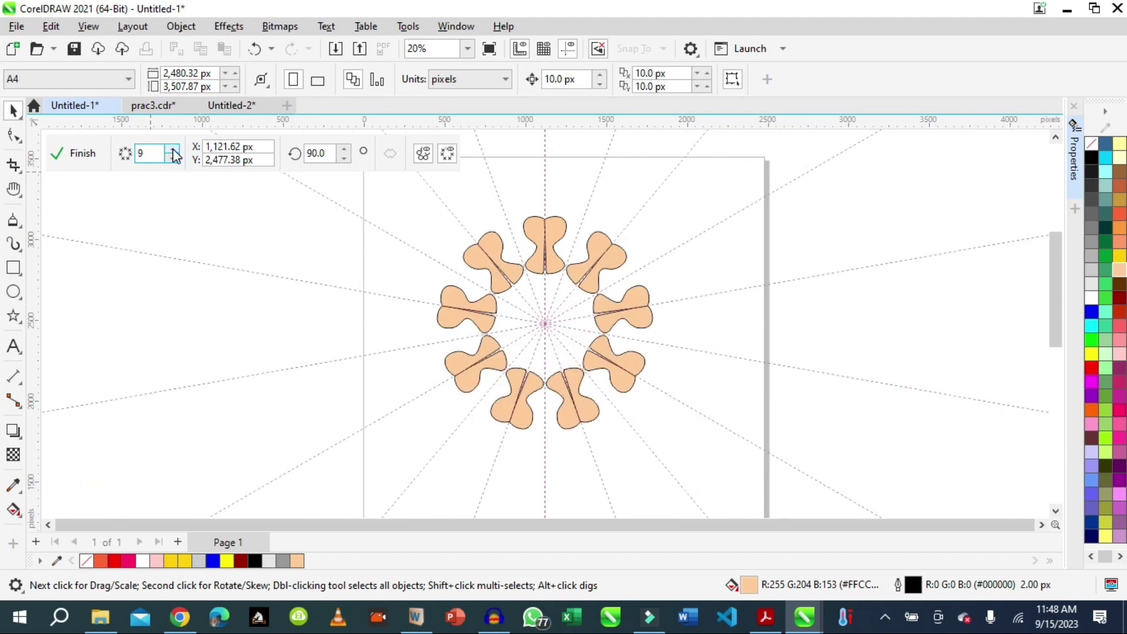
{"action": "left_click", "coordinate": [173, 150]}
{"action": "left_click", "coordinate": [173, 150]}
{"action": "left_click", "coordinate": [173, 150]}
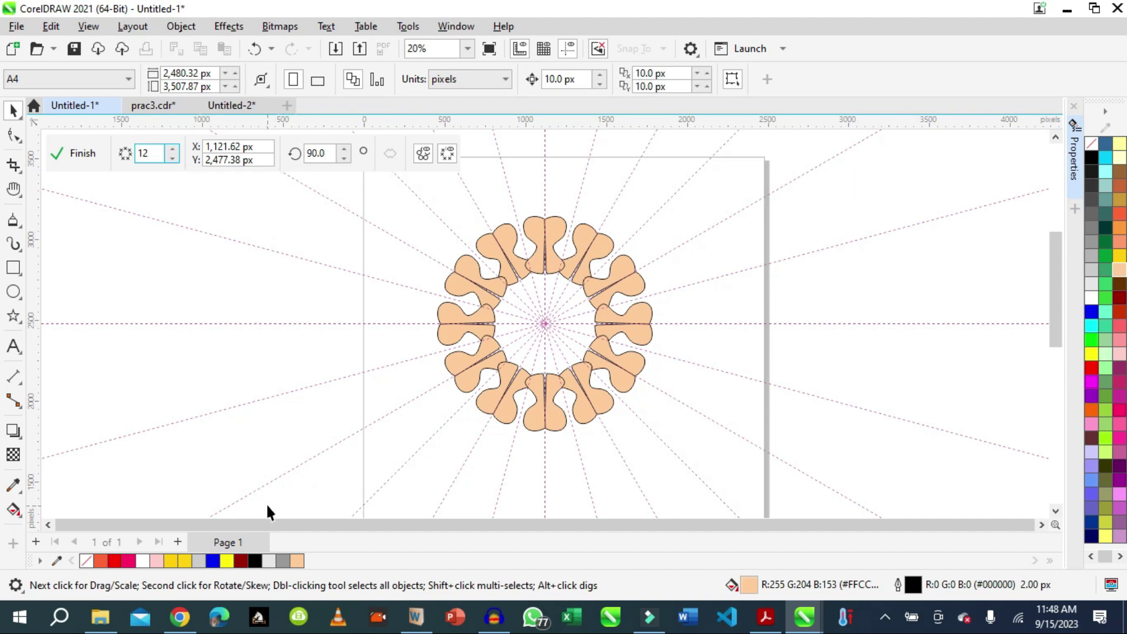
Toggle the symmetry's preview mode so the mirrored copies show only as red outlines
{"action": "left_click", "coordinate": [423, 155]}
{"action": "left_click", "coordinate": [424, 155]}
{"action": "left_click", "coordinate": [424, 151]}
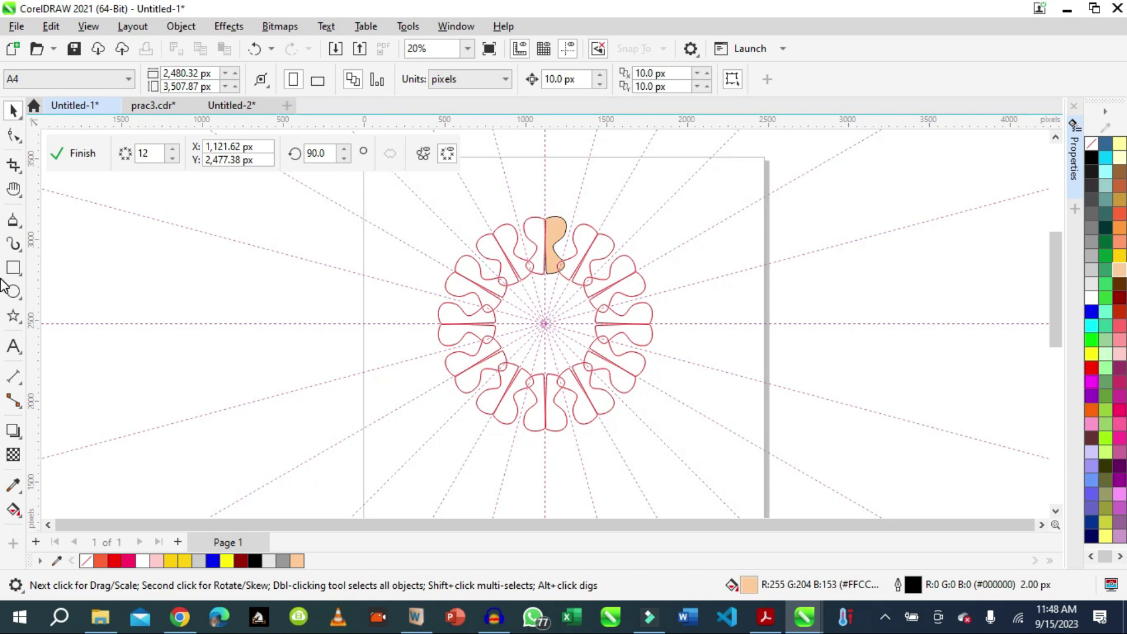
Draw a wavy freehand curve about 220 × 60 px just above the peach shape, starting at the vertical mirror line
{"action": "left_click", "coordinate": [13, 222]}
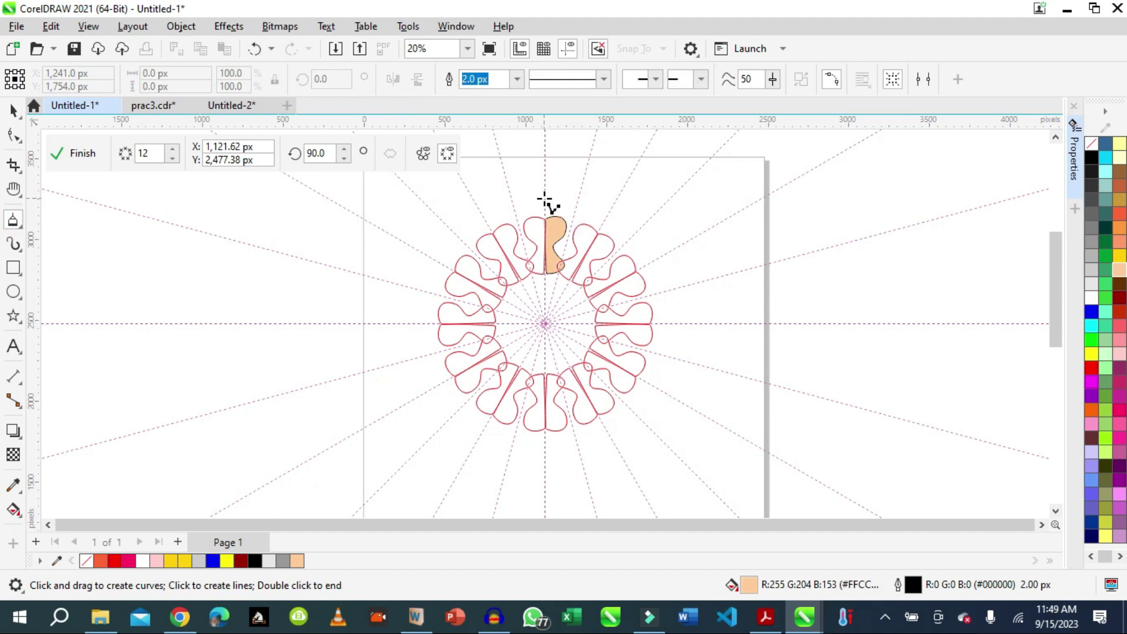
{"action": "left_click_drag", "start_coordinate": [544, 198], "coordinate": [580, 192]}
{"action": "double_click", "coordinate": [580, 192]}
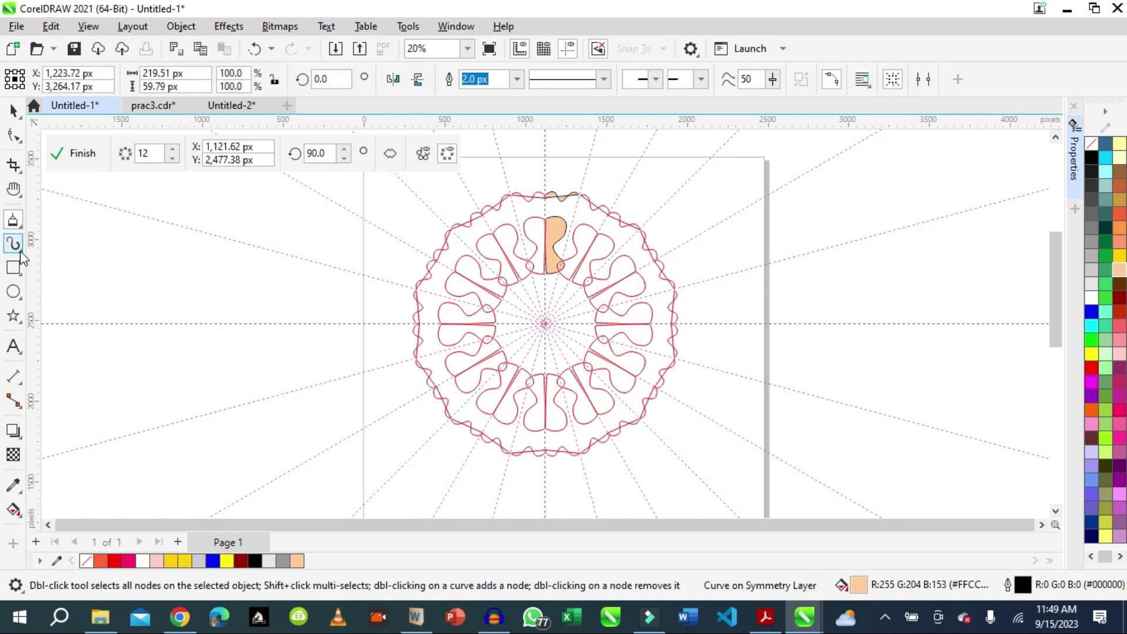
Draw a narrow peach-filled ellipse about 26 × 87 px just above the symmetry centre and turn the full symmetry preview back on
{"action": "left_click", "coordinate": [14, 292]}
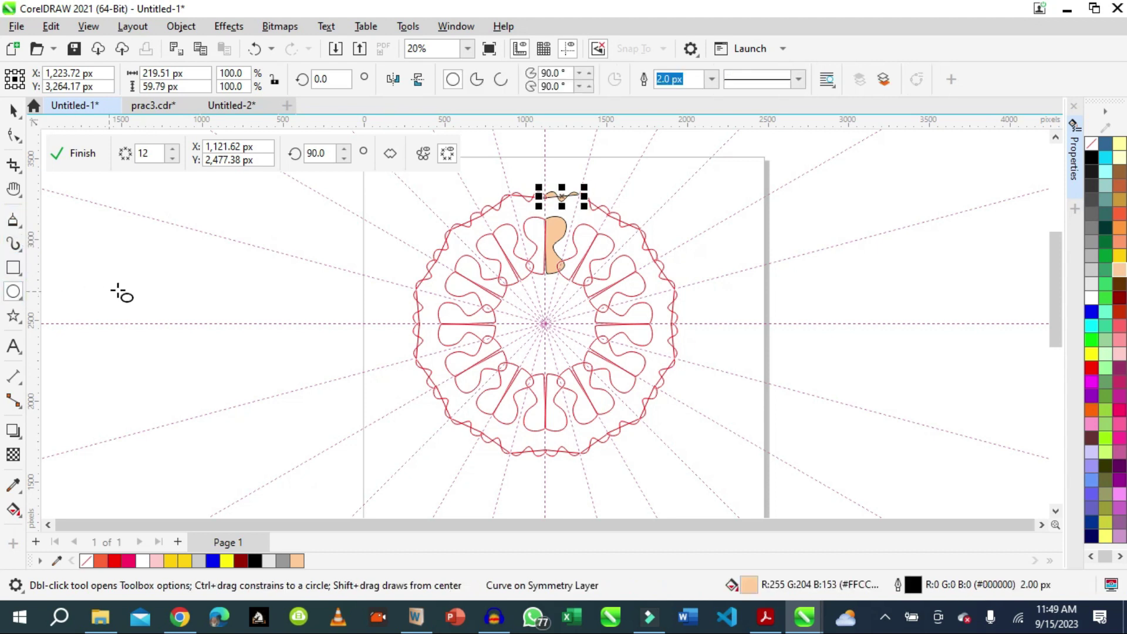
{"action": "left_click", "coordinate": [546, 304]}
{"action": "left_click_drag", "start_coordinate": [545, 304], "coordinate": [550, 323]}
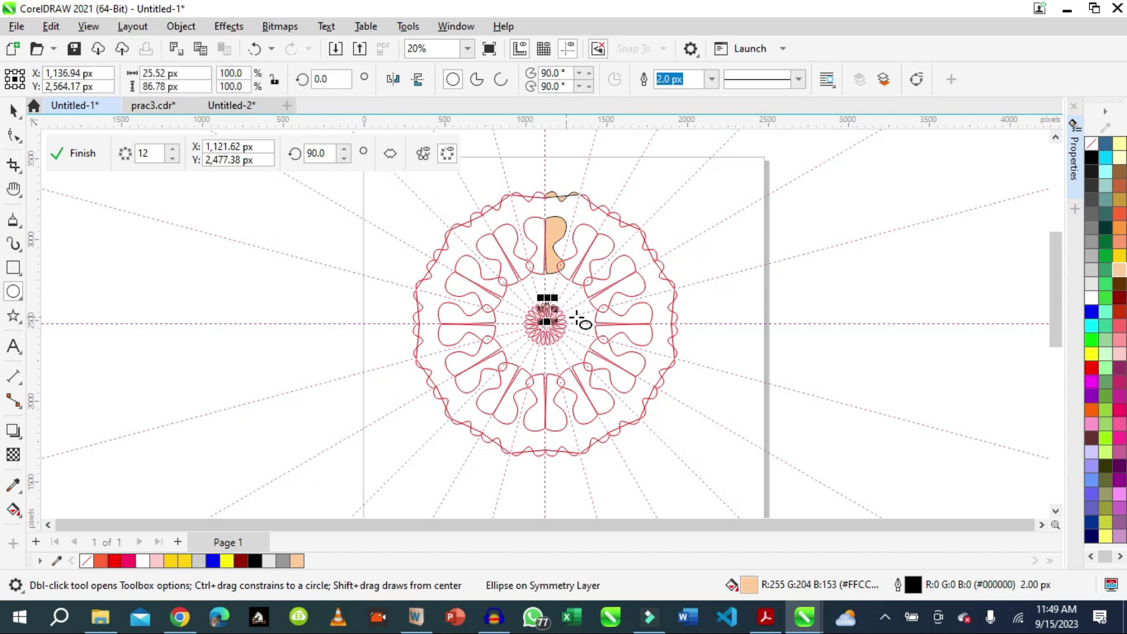
{"action": "left_click", "coordinate": [1121, 271]}
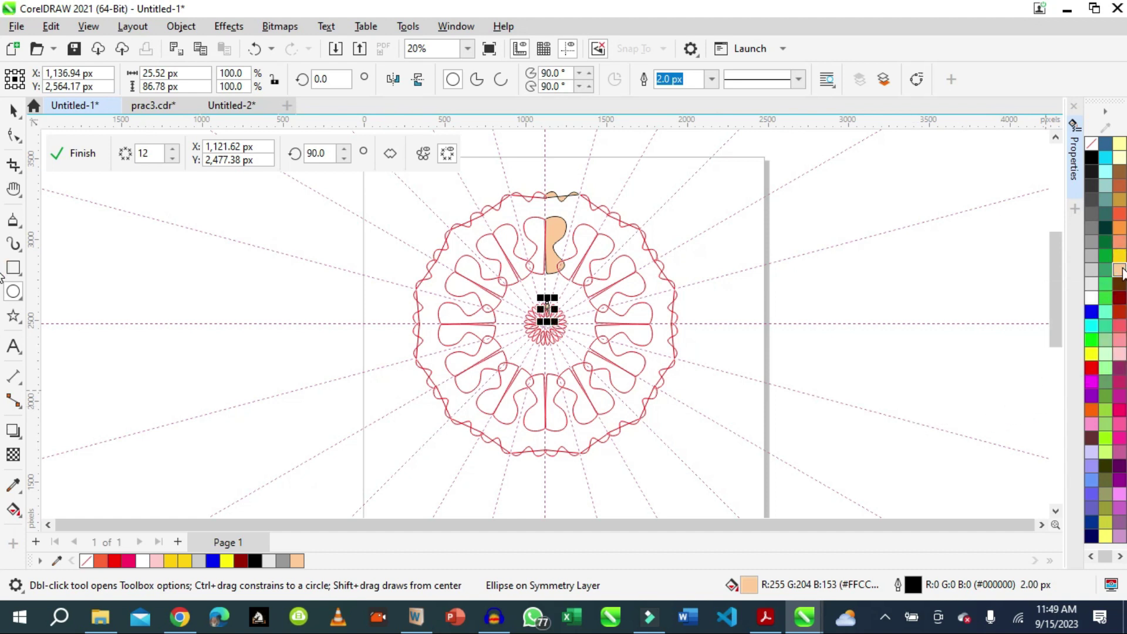
{"action": "left_click", "coordinate": [424, 154]}
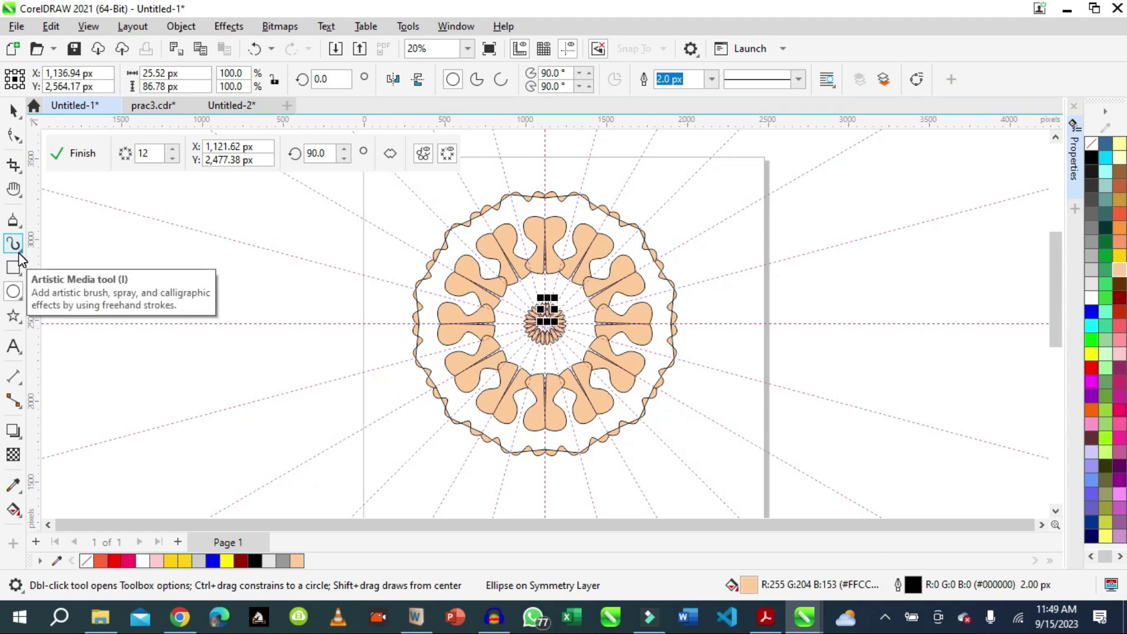
Create a new one-page A4 portrait document in RGB at 300 dpi
{"action": "left_click", "coordinate": [287, 107]}
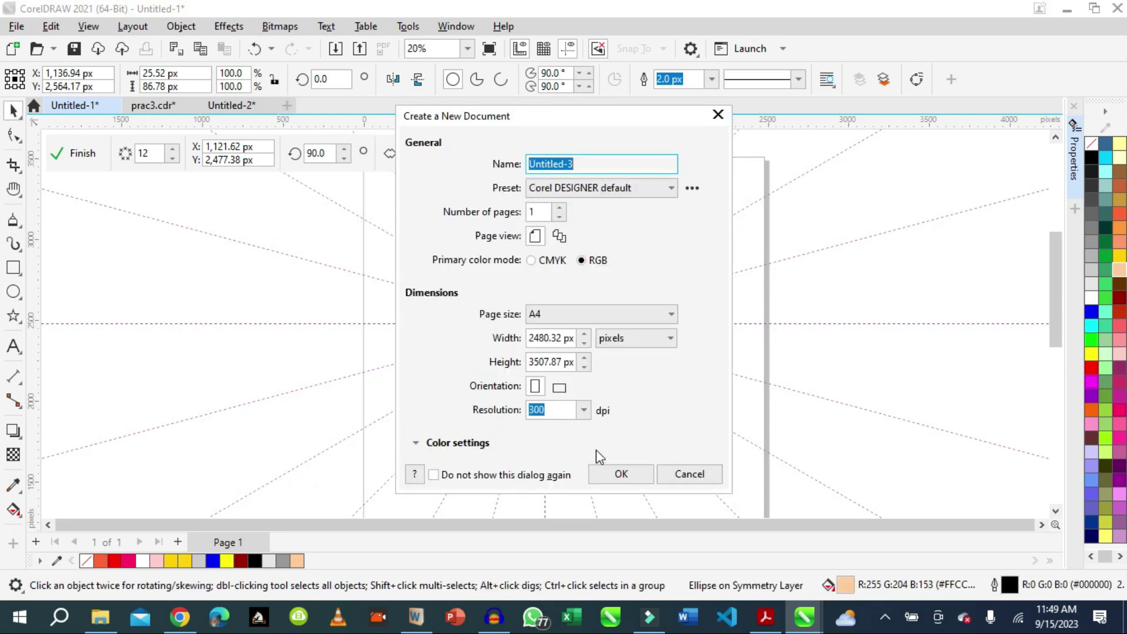
{"action": "left_click", "coordinate": [621, 473]}
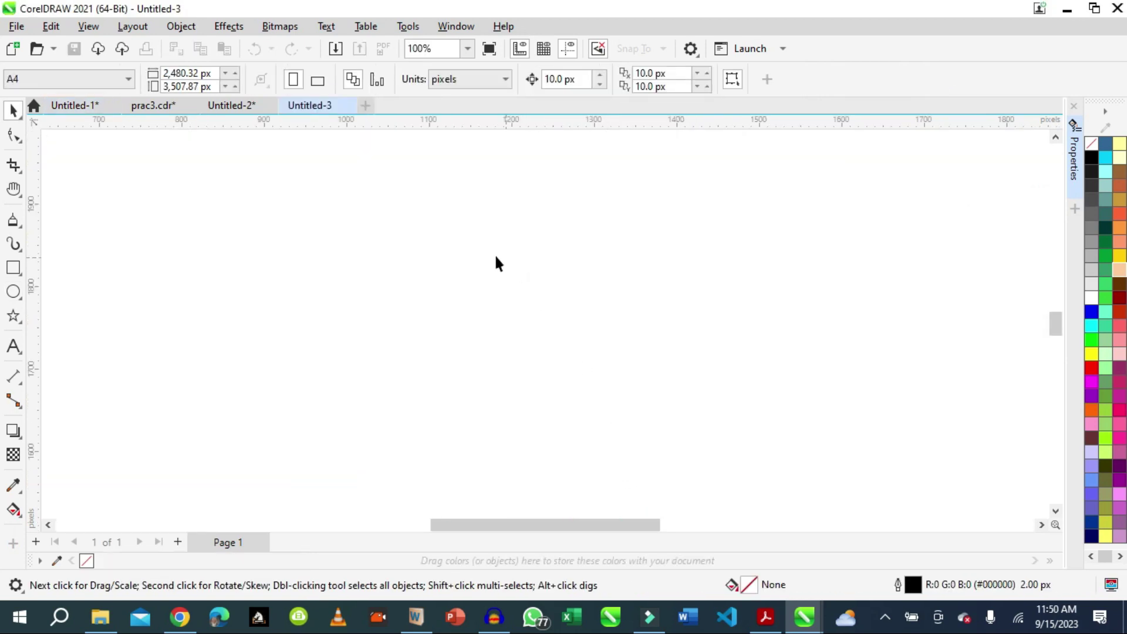
{"action": "left_click", "coordinate": [467, 48]}
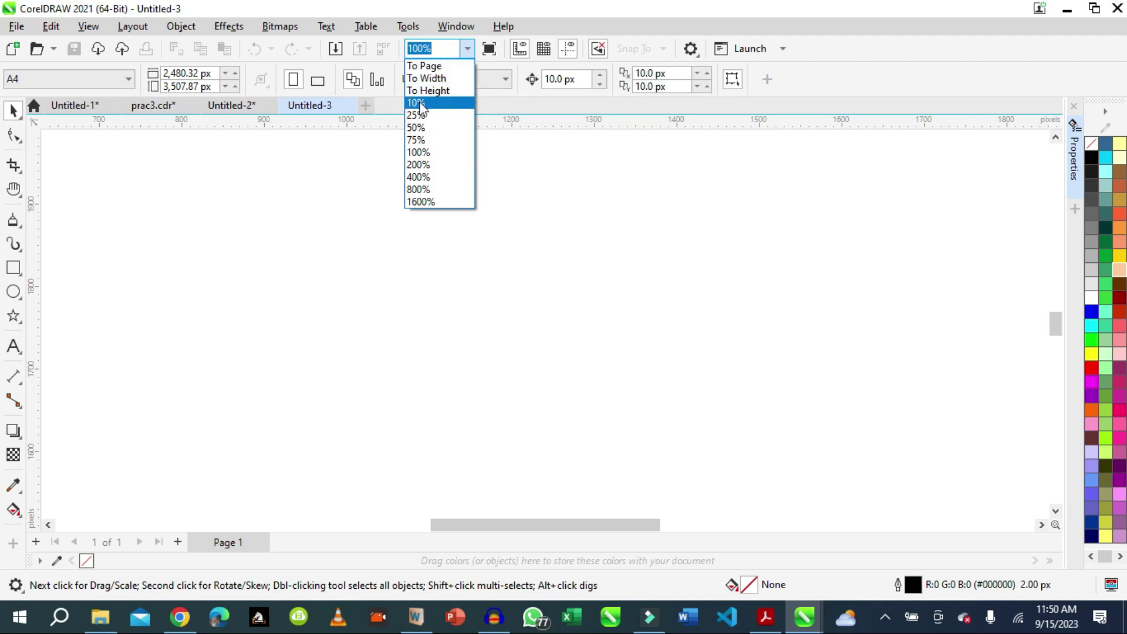
{"action": "left_click", "coordinate": [427, 67]}
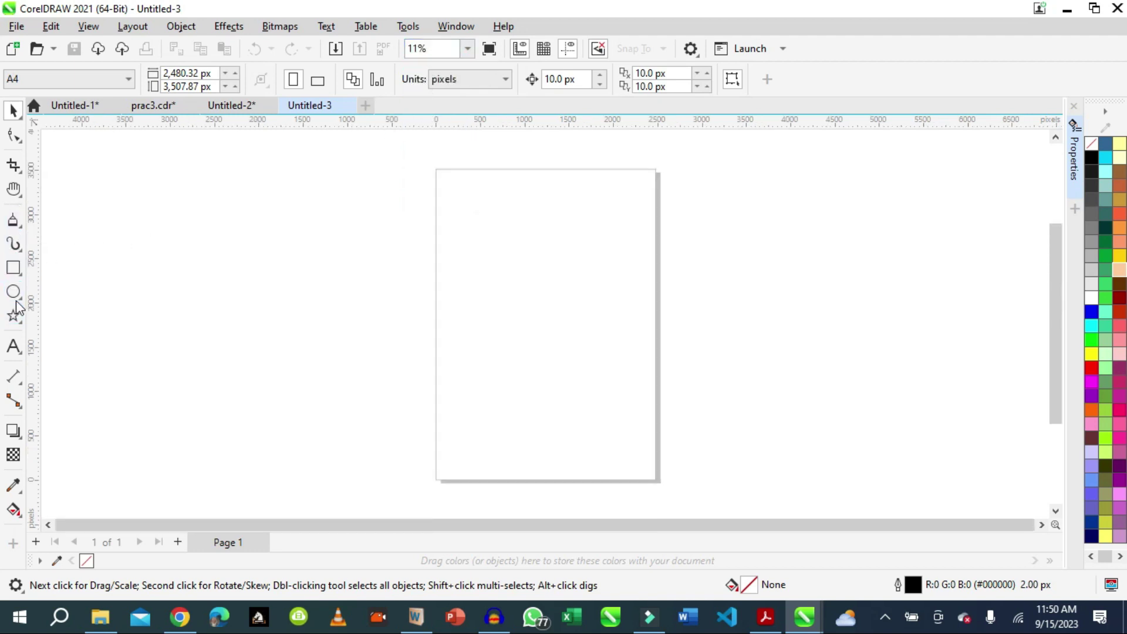
{"action": "left_click", "coordinate": [19, 198]}
{"action": "left_click", "coordinate": [42, 190]}
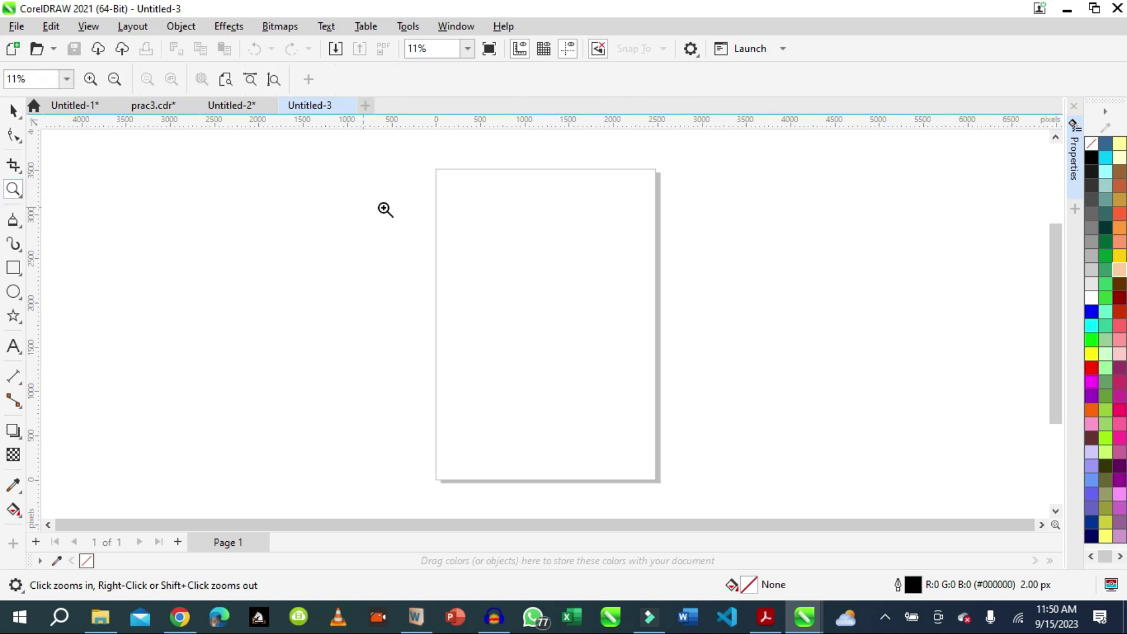
{"action": "left_click_drag", "start_coordinate": [420, 152], "coordinate": [735, 383]}
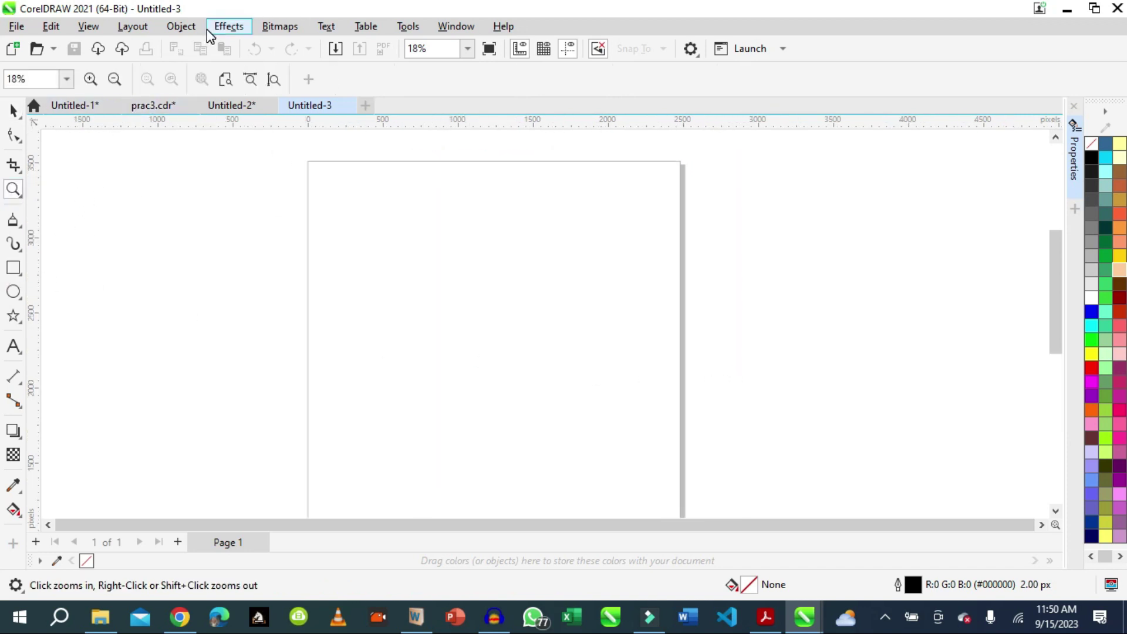
Create a new empty symmetry in the blank document
{"action": "left_click", "coordinate": [169, 30]}
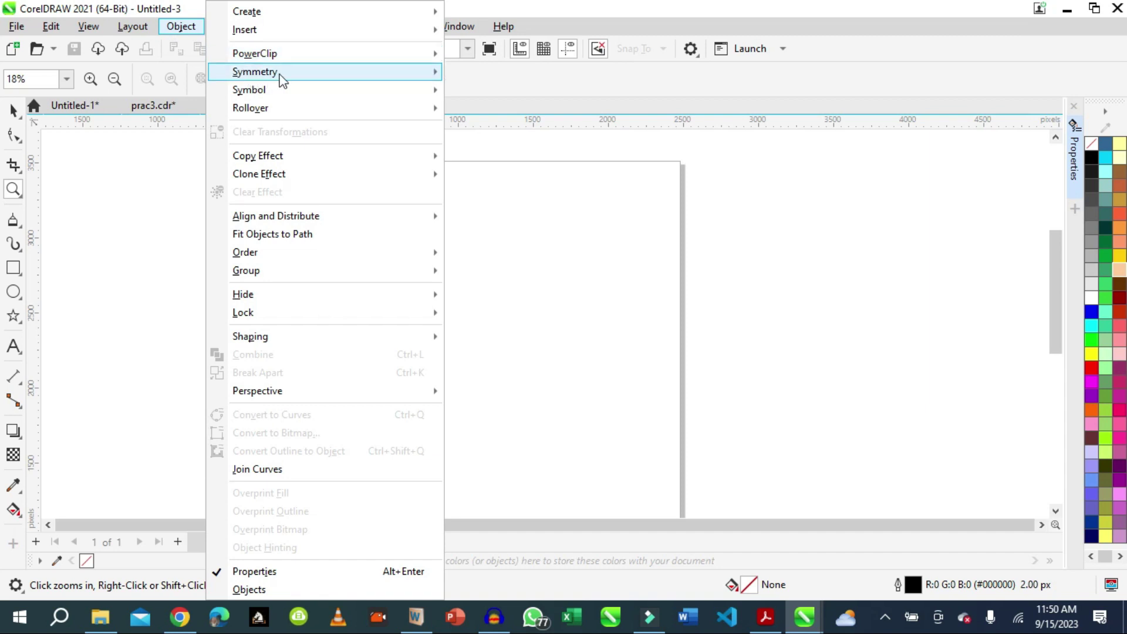
{"action": "mouse_move", "coordinate": [316, 75]}
{"action": "left_click", "coordinate": [476, 74]}
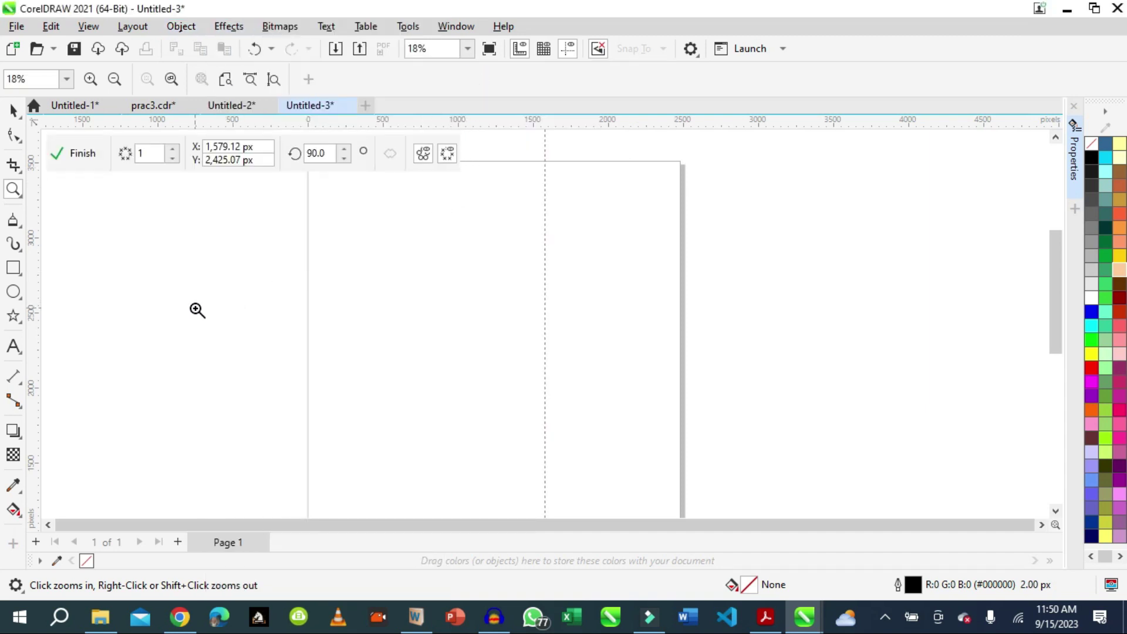
Set the empty symmetry's number of mirror lines to 12
{"action": "left_click", "coordinate": [173, 149]}
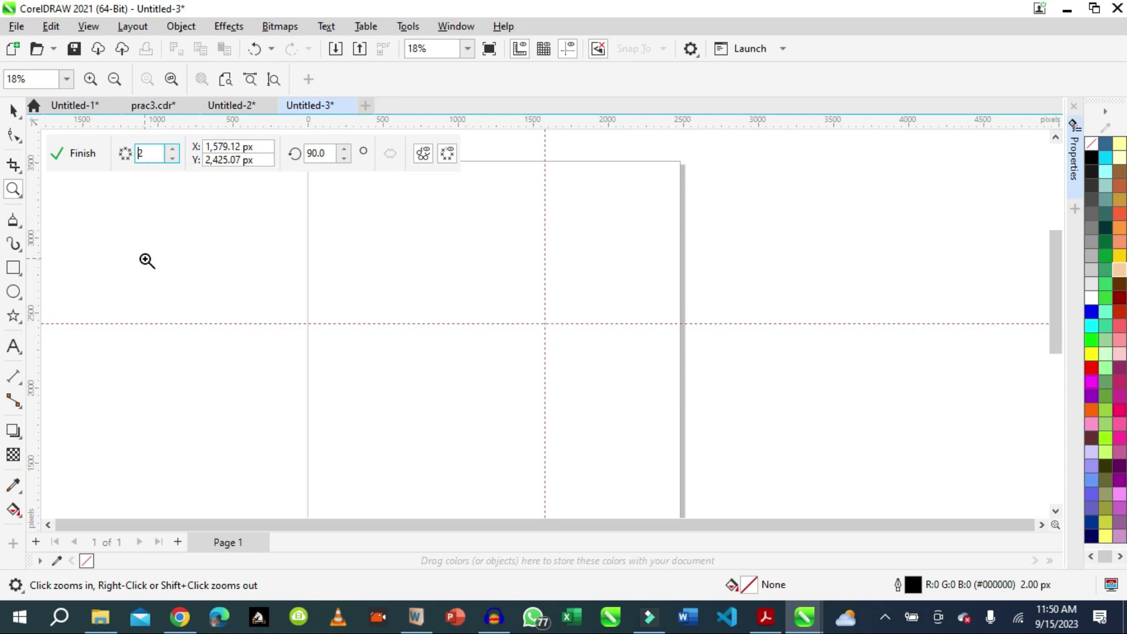
{"action": "left_click", "coordinate": [173, 150]}
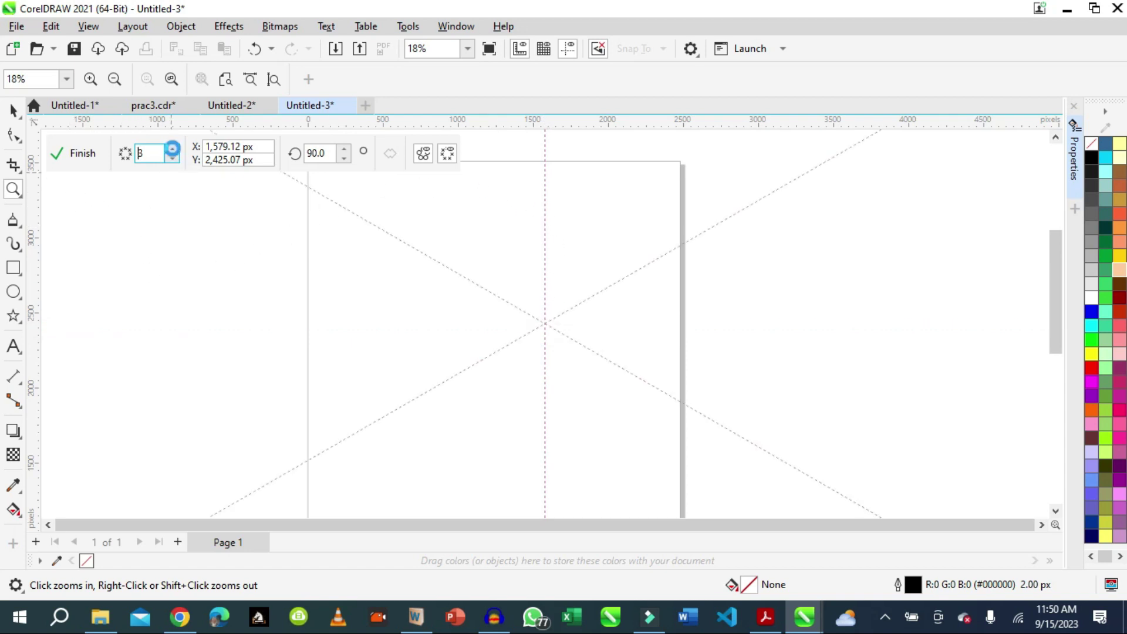
{"action": "left_click", "coordinate": [172, 149]}
{"action": "left_click", "coordinate": [172, 150]}
{"action": "left_click", "coordinate": [173, 150]}
{"action": "left_click", "coordinate": [173, 150]}
{"action": "left_click", "coordinate": [172, 149]}
{"action": "left_click", "coordinate": [173, 150]}
{"action": "left_click", "coordinate": [172, 150]}
{"action": "left_click", "coordinate": [173, 150]}
{"action": "left_click", "coordinate": [172, 149]}
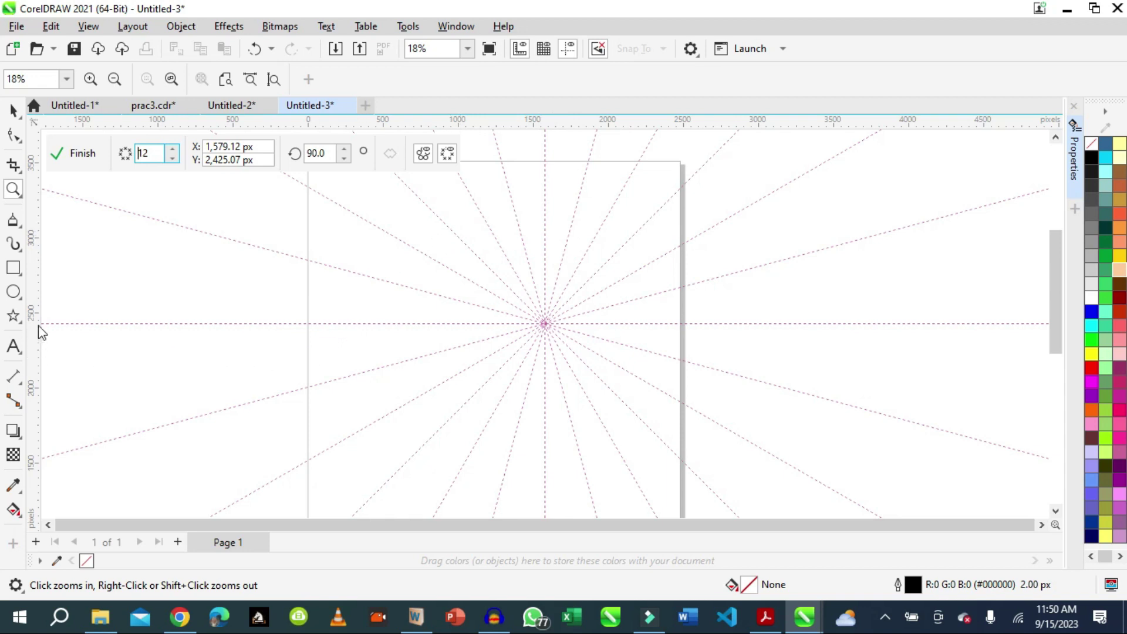
Paint a short Artistic Media stroke with the 100 px Calligraphy brush near the page's upper middle to form an outer ring
{"action": "left_click", "coordinate": [18, 251]}
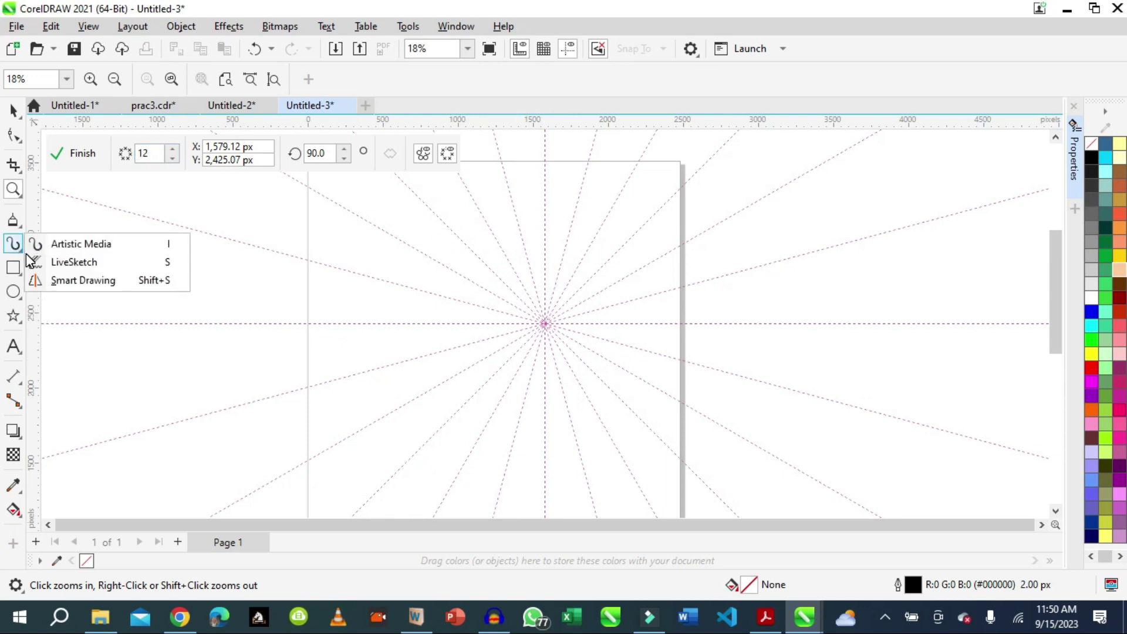
{"action": "left_click", "coordinate": [67, 245]}
{"action": "left_click", "coordinate": [223, 79]}
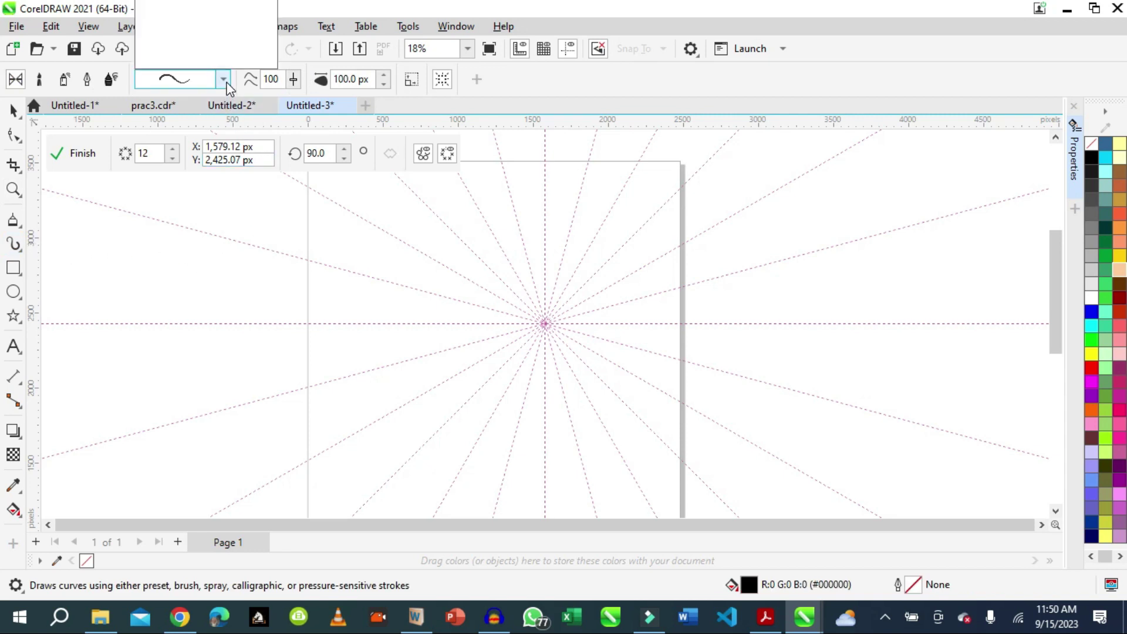
{"action": "left_click", "coordinate": [223, 79]}
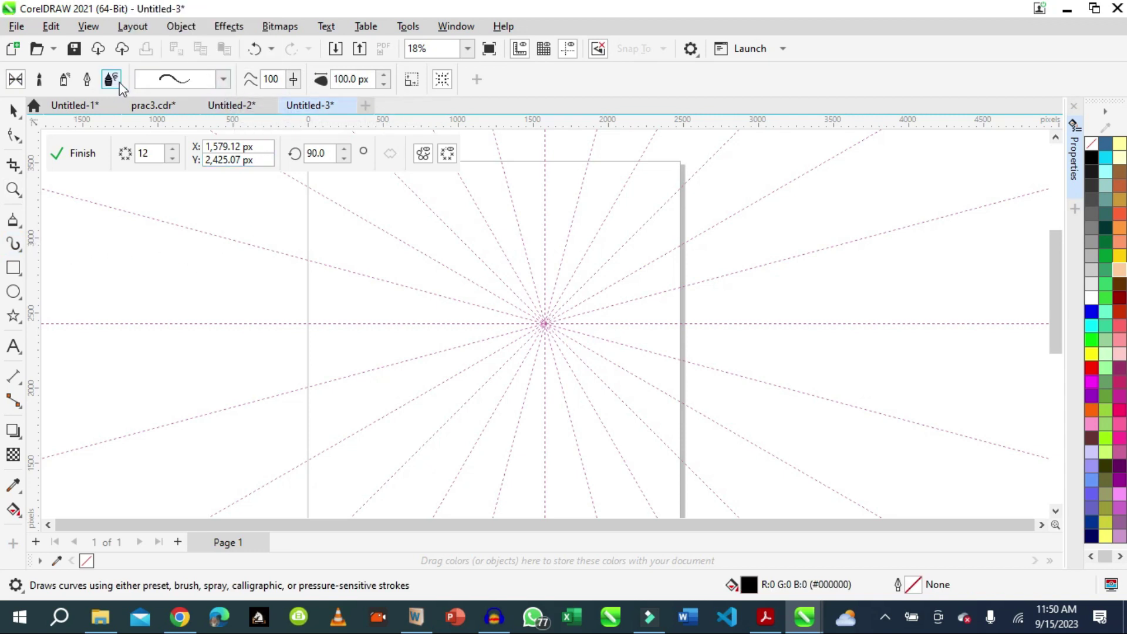
{"action": "left_click", "coordinate": [64, 82]}
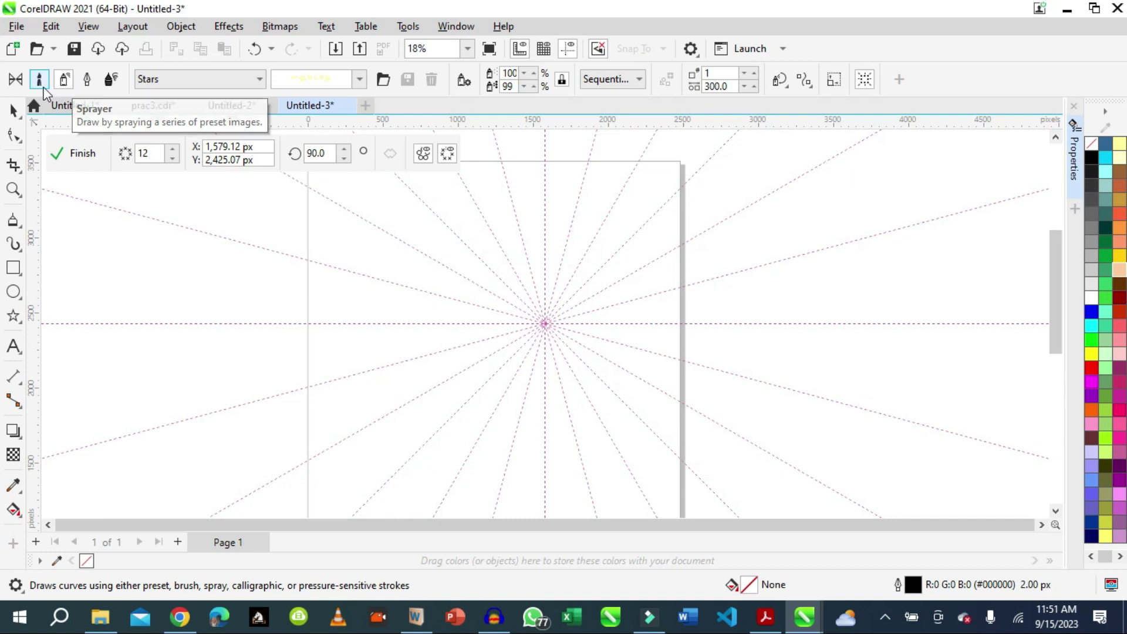
{"action": "left_click", "coordinate": [40, 81]}
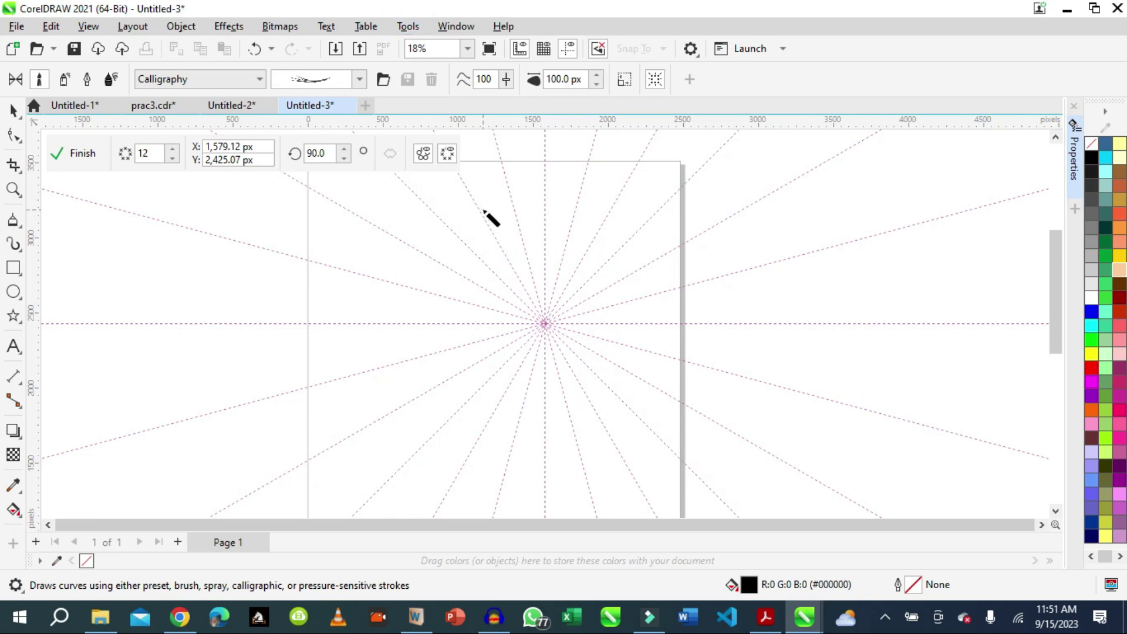
{"action": "left_click_drag", "start_coordinate": [481, 210], "coordinate": [522, 194]}
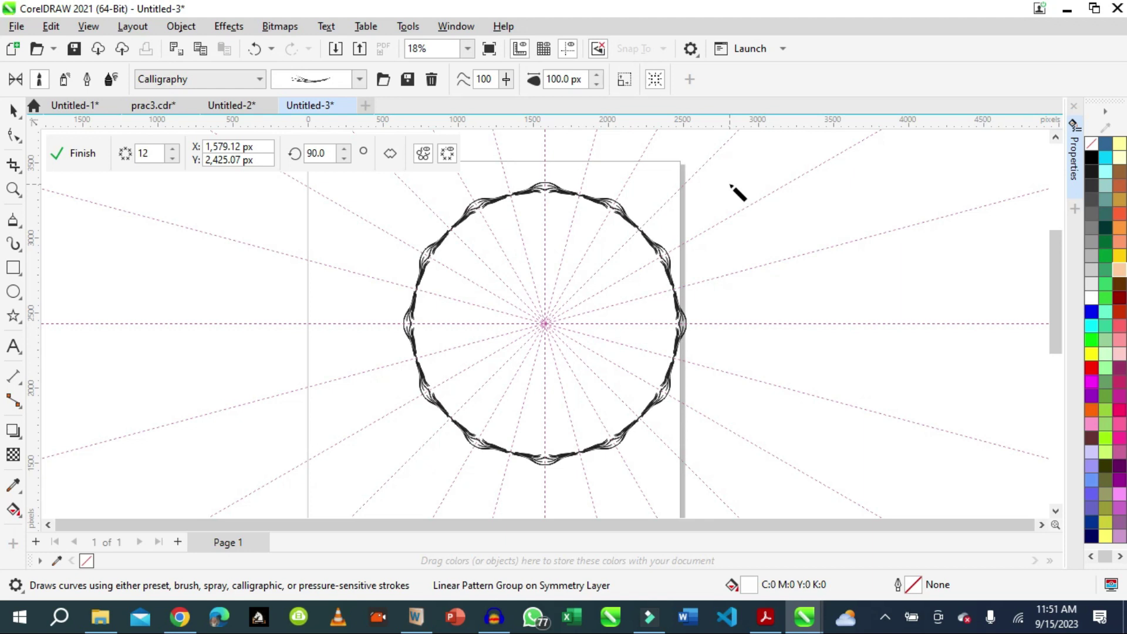
{"action": "key", "text": "space"}
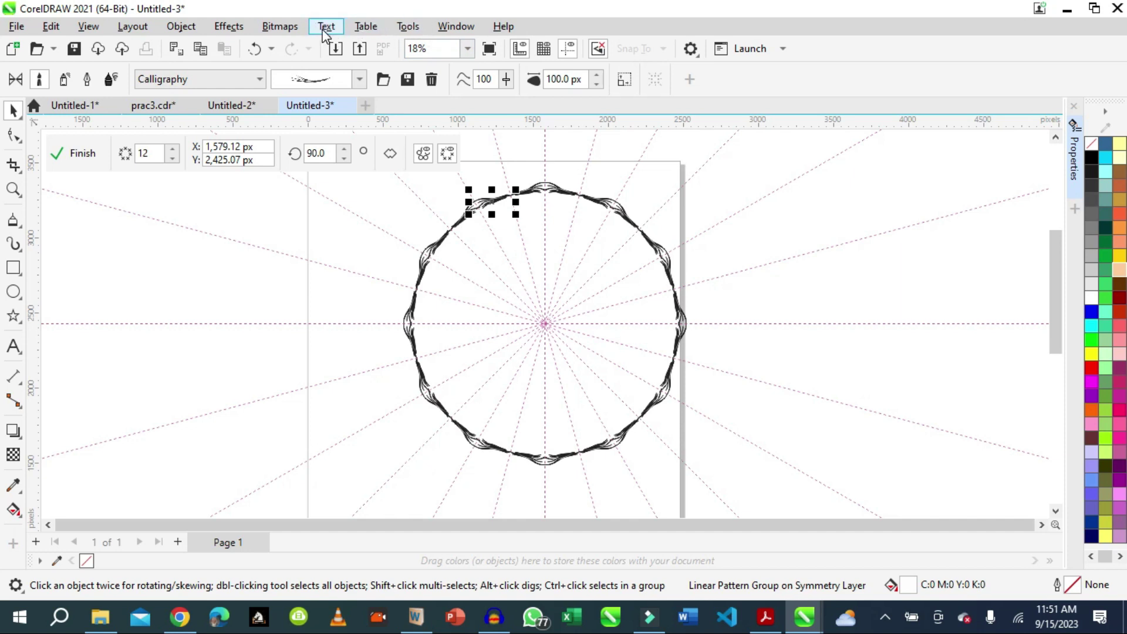
Open the Artistic Media docker to access its stroke library
{"action": "left_click", "coordinate": [447, 29]}
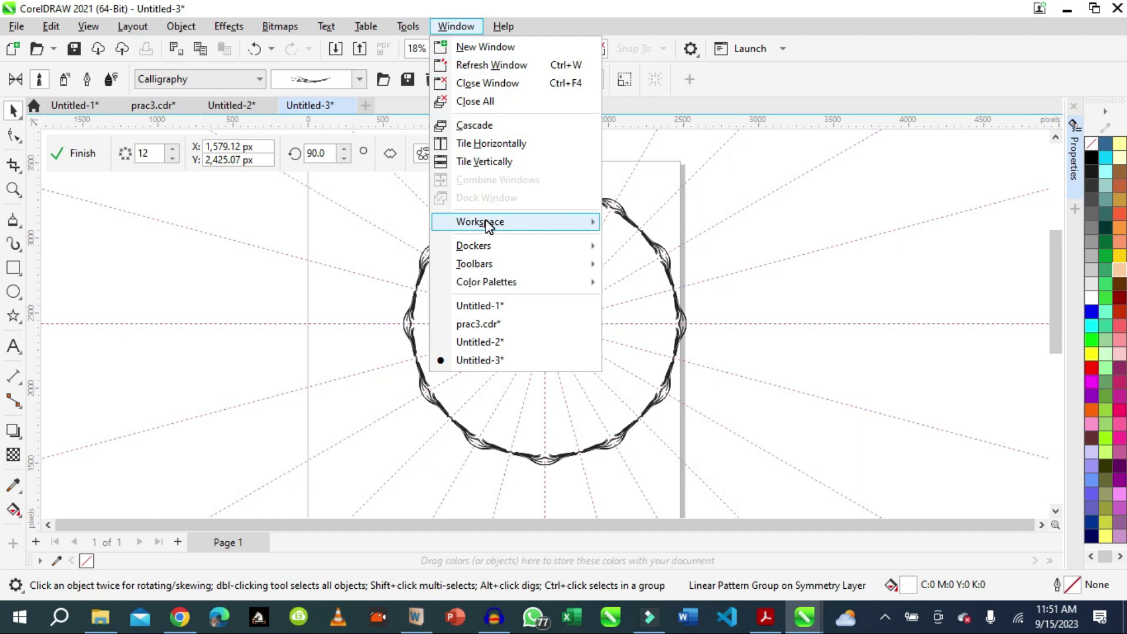
{"action": "mouse_move", "coordinate": [489, 227]}
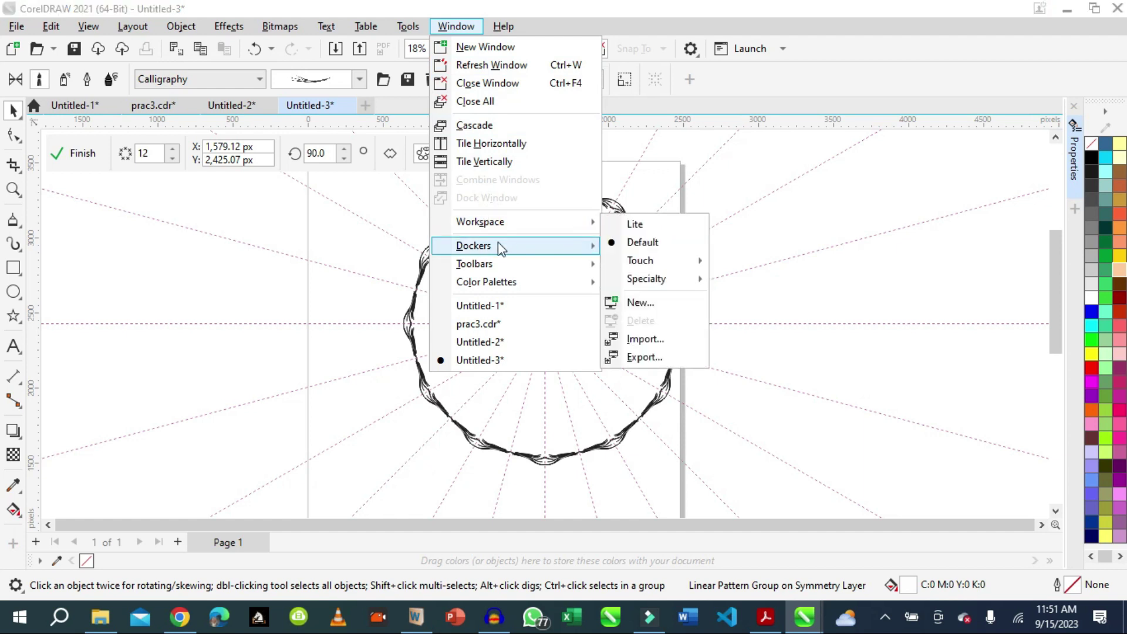
{"action": "mouse_move", "coordinate": [522, 247]}
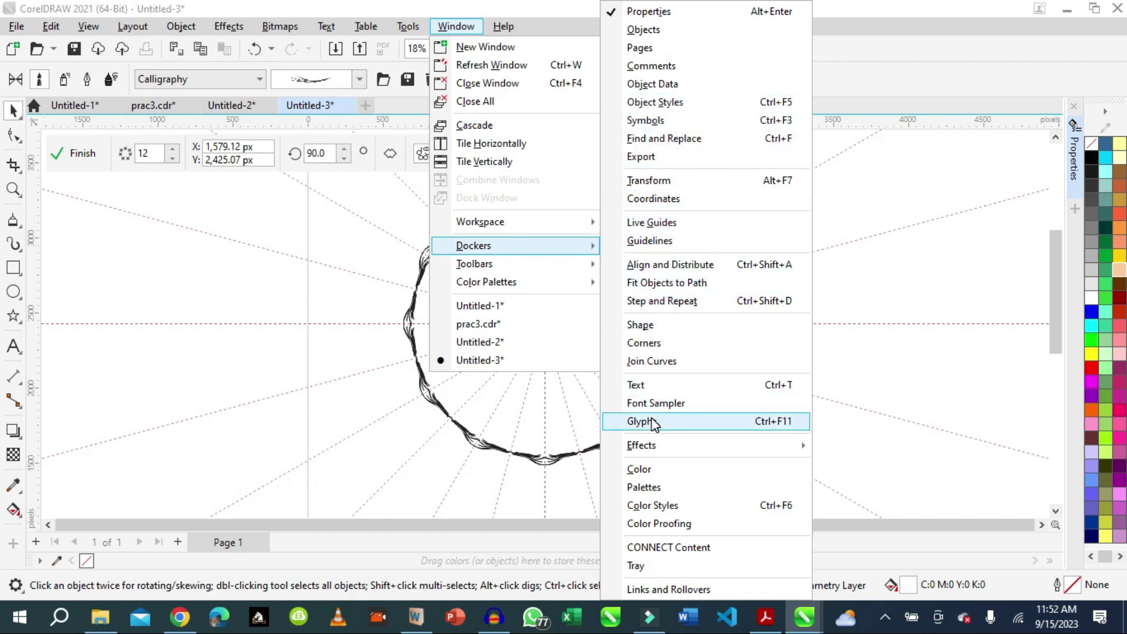
{"action": "mouse_move", "coordinate": [660, 452]}
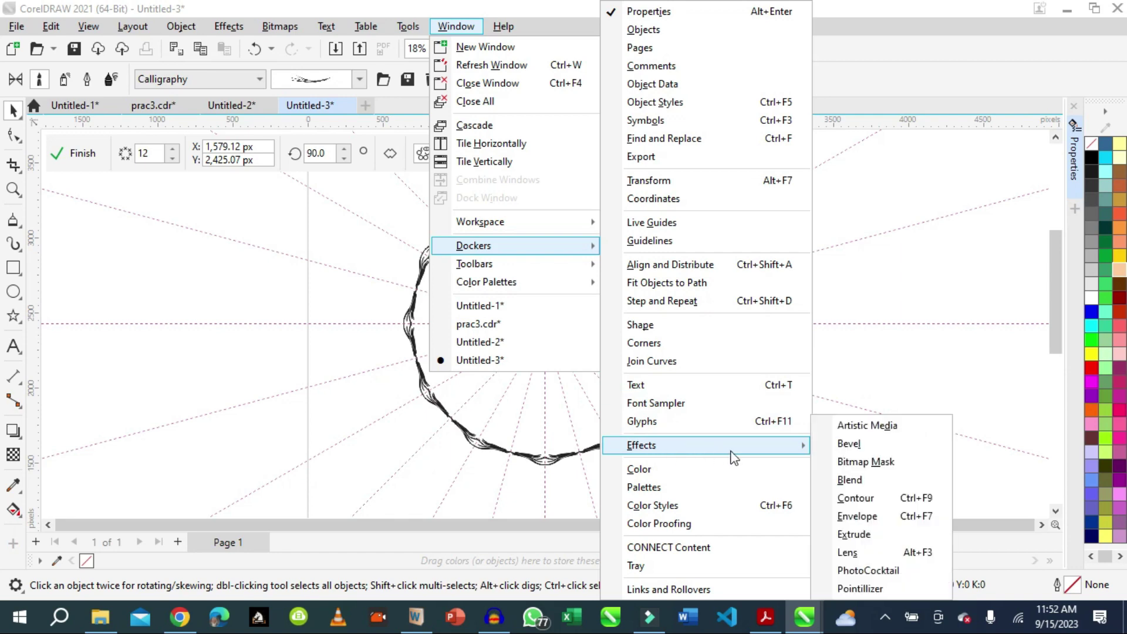
{"action": "left_click", "coordinate": [873, 427]}
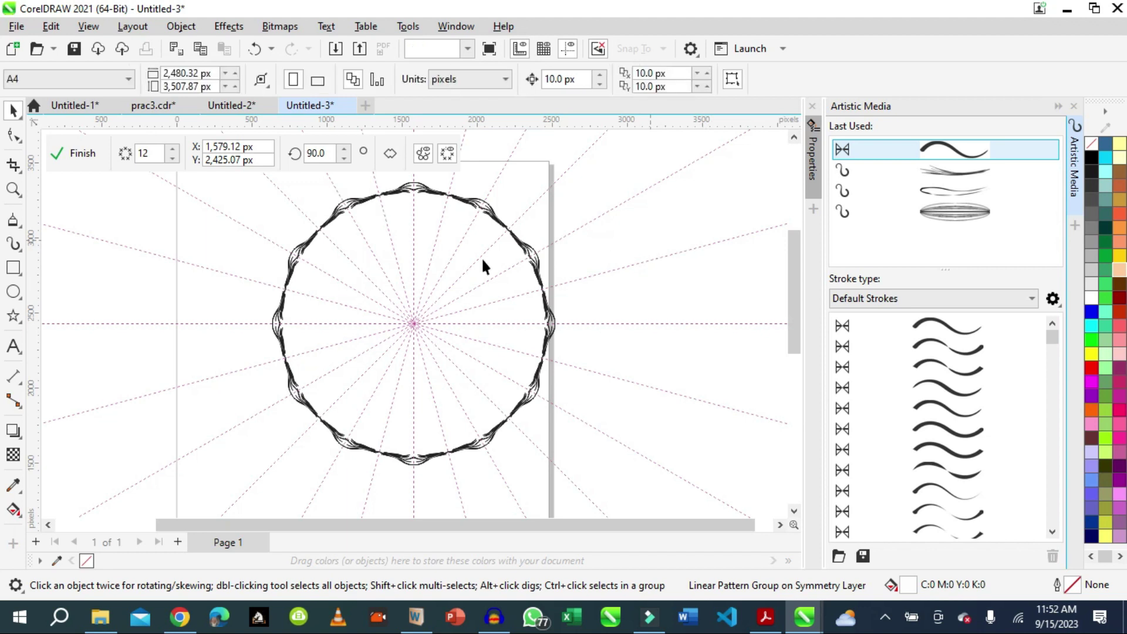
Deselect the outer ring and paint a short stroke with the striped oval Artistic brush inside it, above the symmetry centre
{"action": "left_click", "coordinate": [649, 237]}
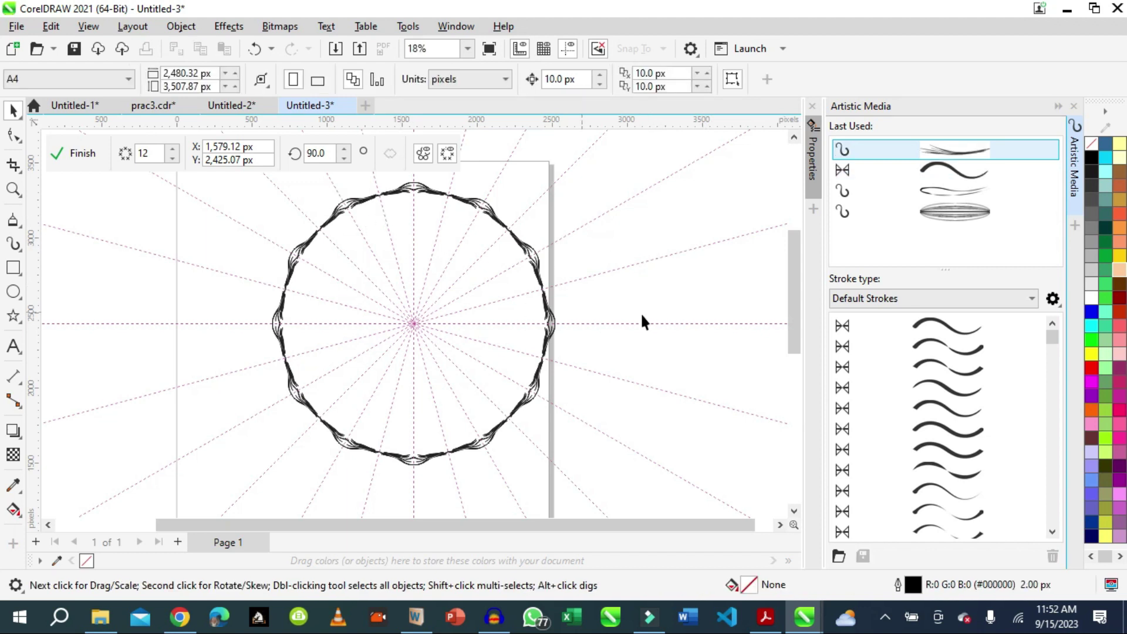
{"action": "left_click", "coordinate": [965, 219]}
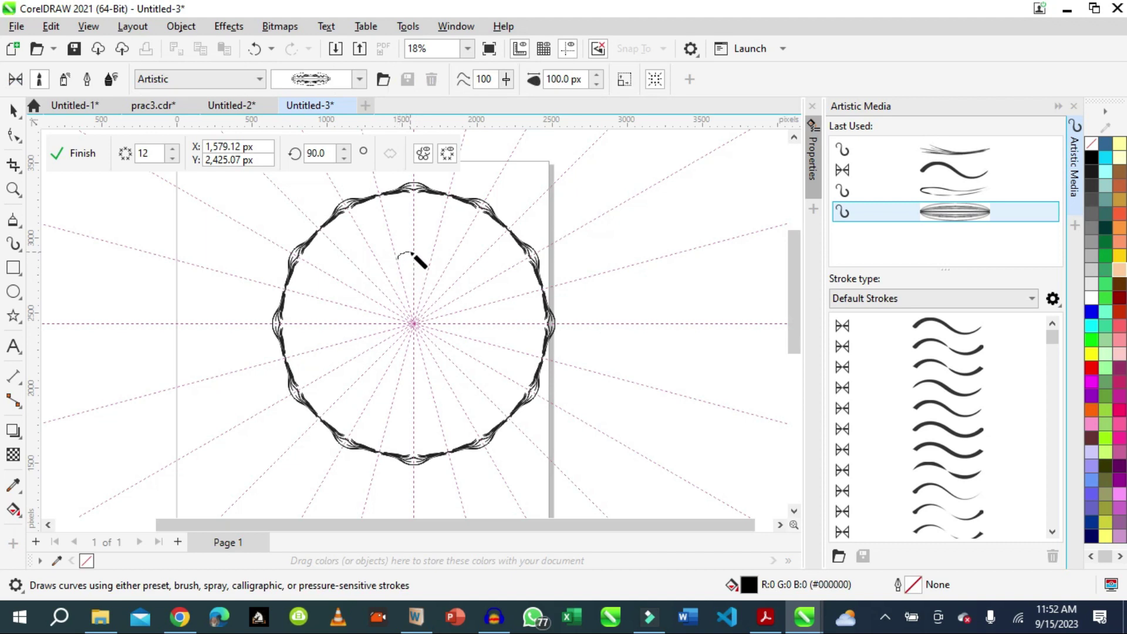
{"action": "left_click_drag", "start_coordinate": [414, 256], "coordinate": [468, 259]}
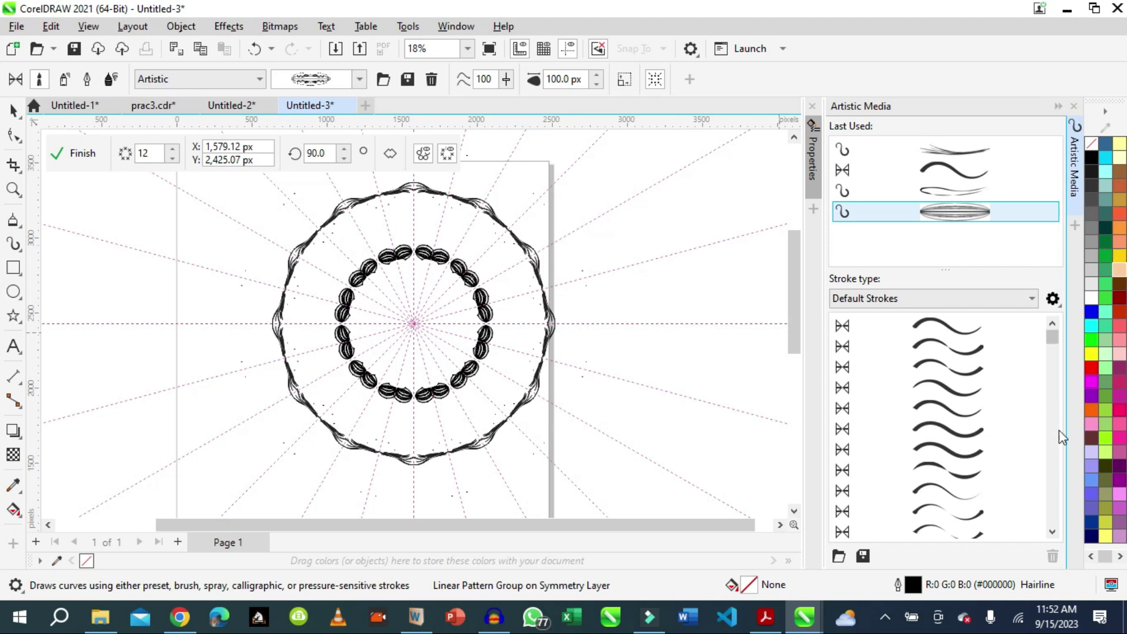
Change the inner ring's stroke to the purple Calligraphy brush from the Default Strokes list, and deselect the ring
{"action": "mouse_move", "coordinate": [1055, 343]}
{"action": "left_mouse_down"}
{"action": "mouse_move", "coordinate": [1051, 403]}
{"action": "mouse_move", "coordinate": [1052, 392]}
{"action": "left_mouse_up"}
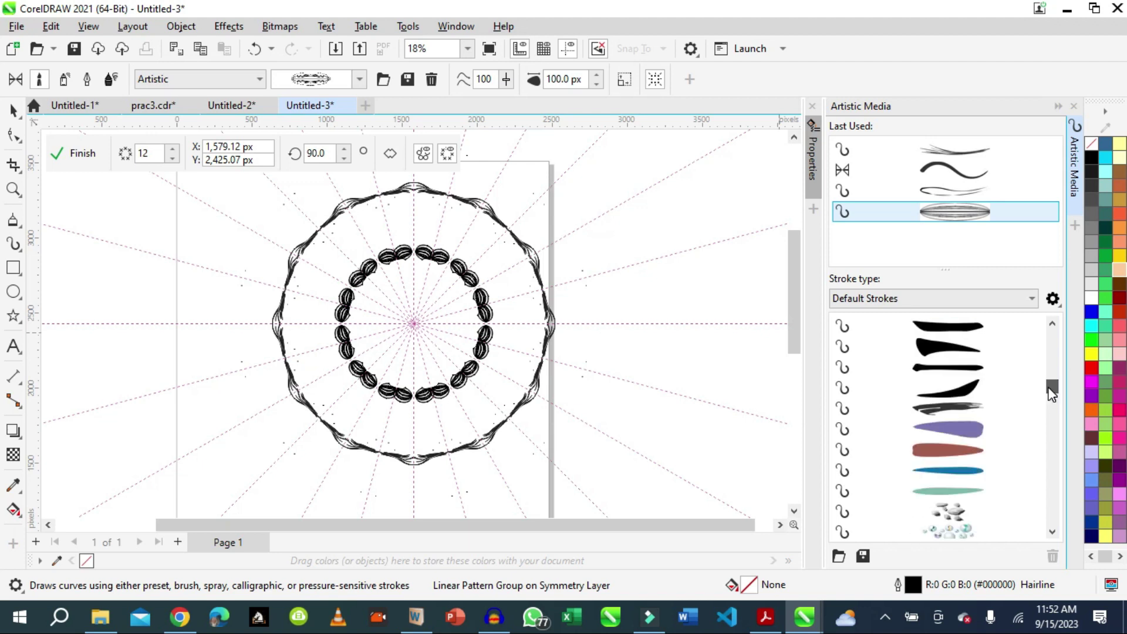
{"action": "left_click", "coordinate": [957, 424]}
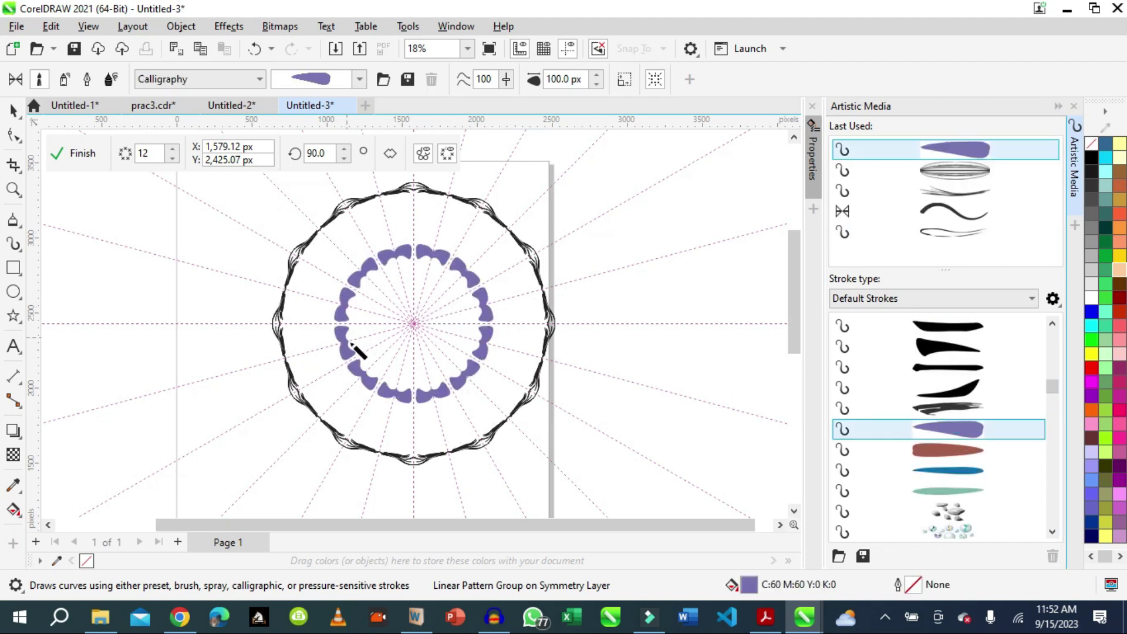
{"action": "left_click", "coordinate": [13, 110]}
{"action": "left_click", "coordinate": [631, 307]}
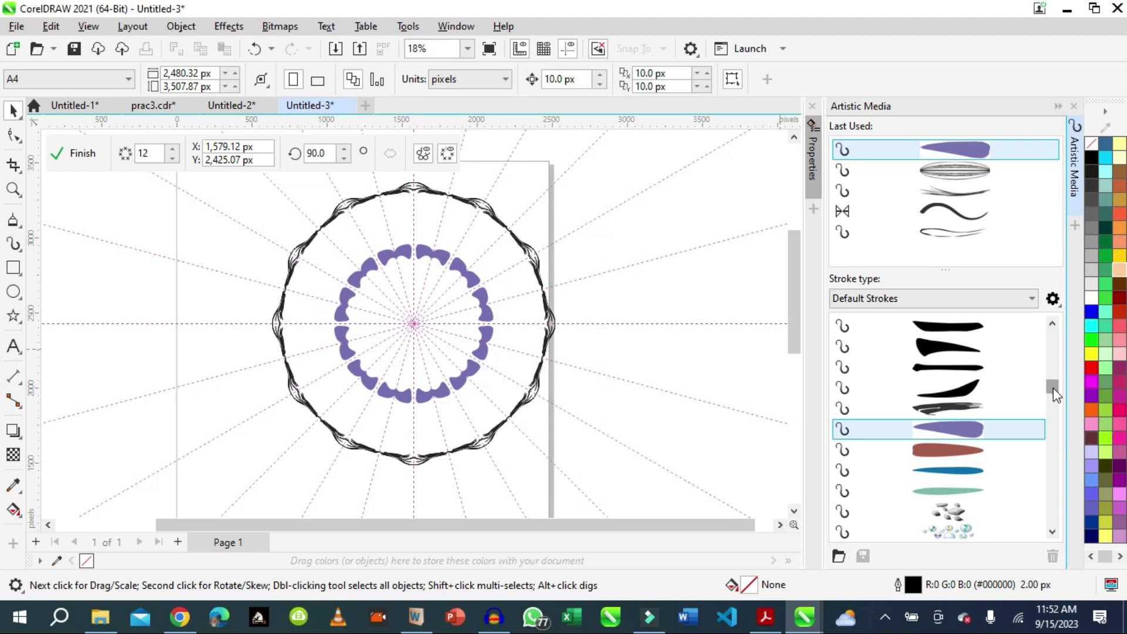
Paint a short stroke with the bubble Objects brush between the two rings, and finish editing the symmetry
{"action": "scroll", "coordinate": [1054, 391], "scroll_direction": "down", "scroll_amount": 3}
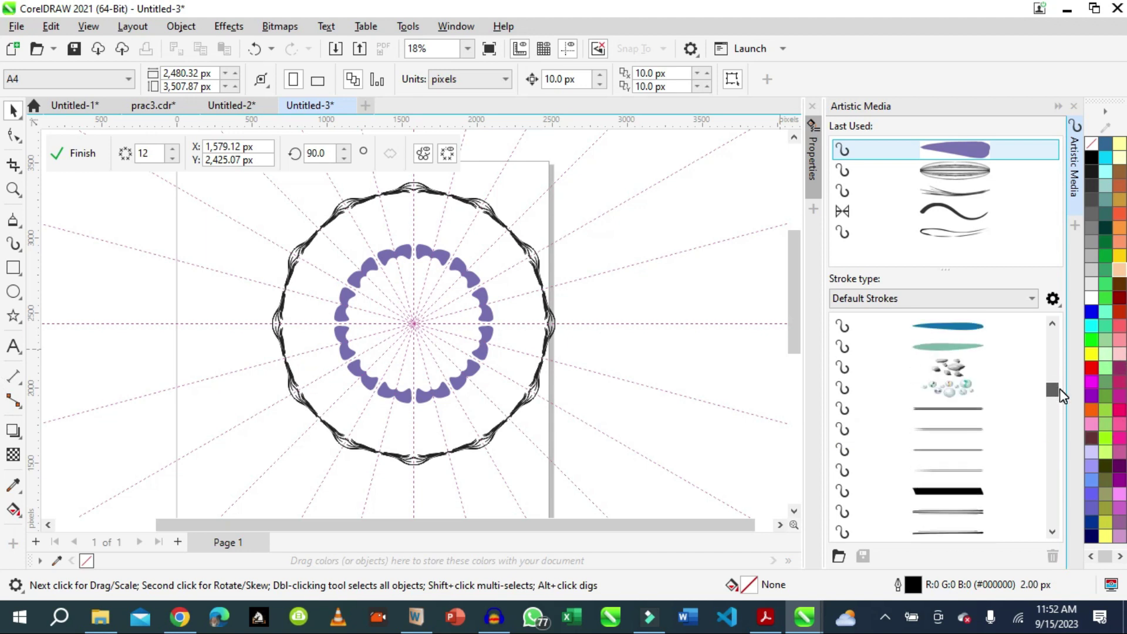
{"action": "left_click", "coordinate": [955, 386]}
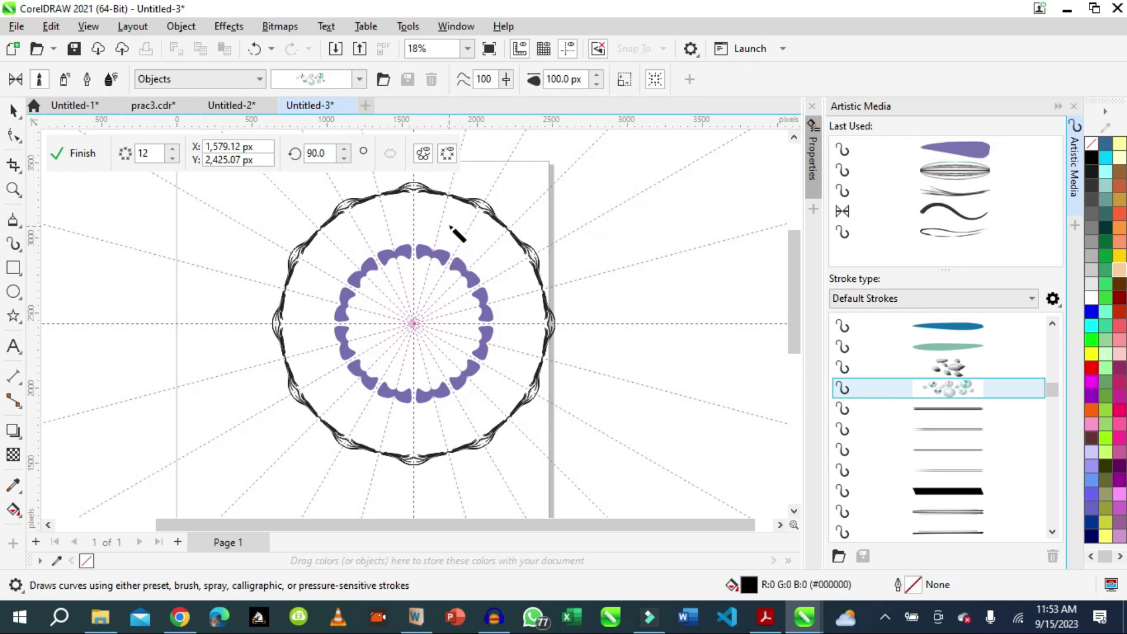
{"action": "left_click_drag", "start_coordinate": [444, 218], "coordinate": [464, 227]}
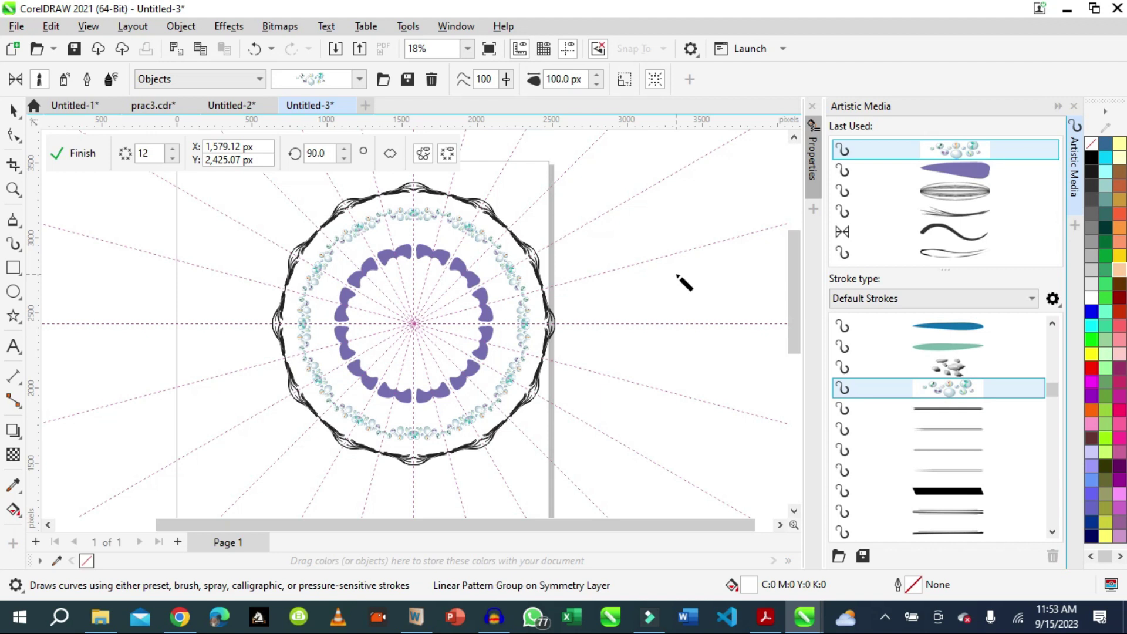
{"action": "left_click", "coordinate": [76, 152]}
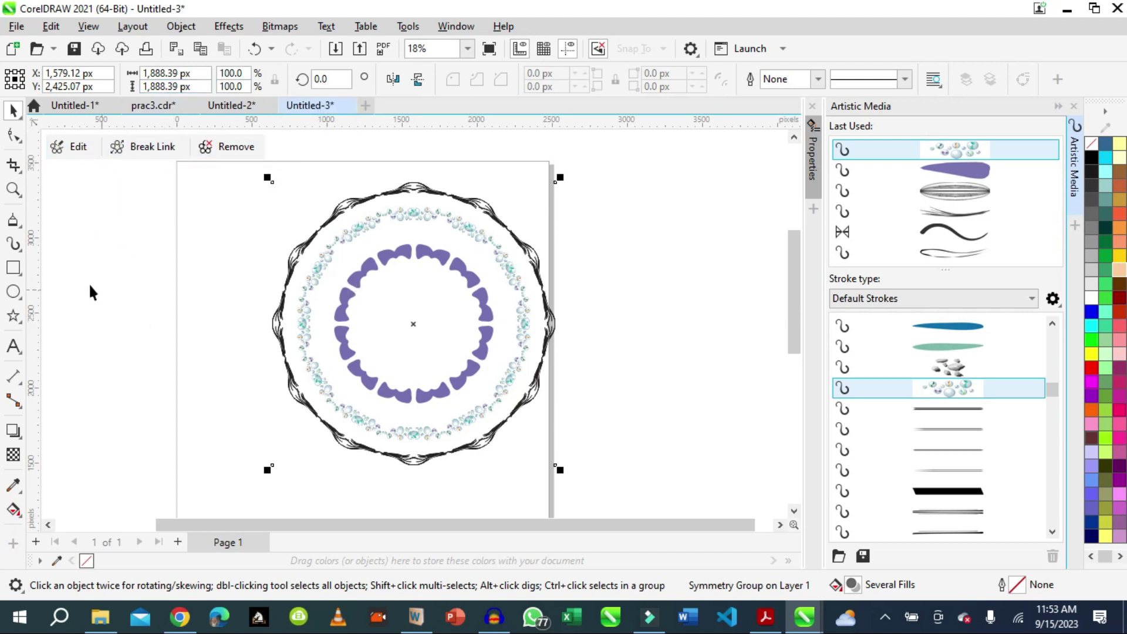
{"action": "left_click", "coordinate": [128, 289]}
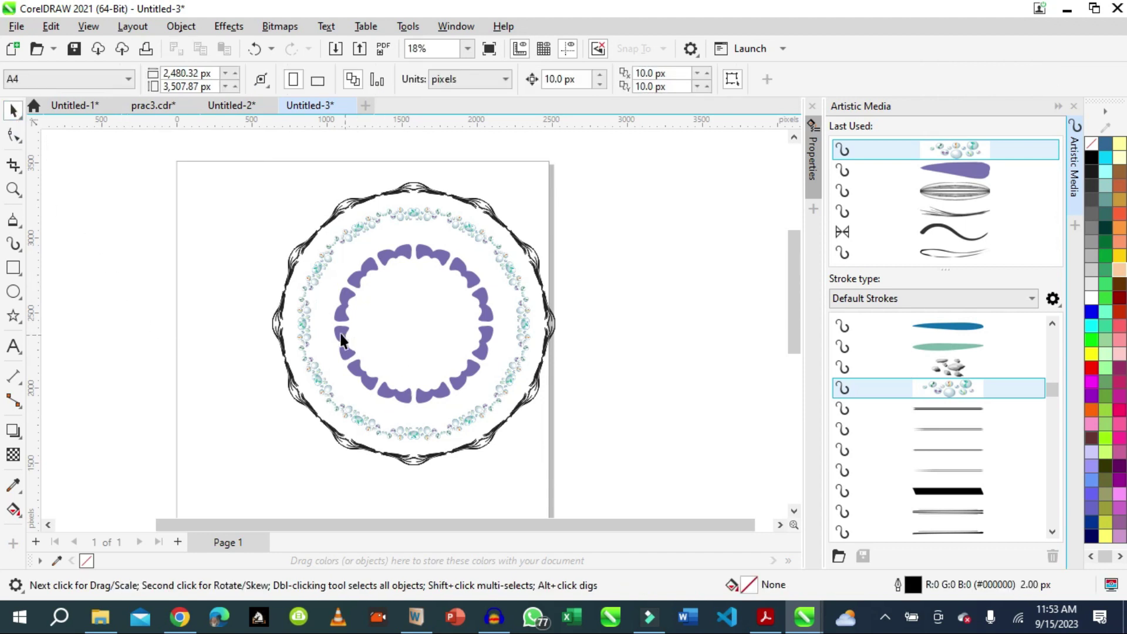
Scale the finished symmetry group down to about 716 px wide, keeping its lower-left corner in place
{"action": "left_click", "coordinate": [324, 338]}
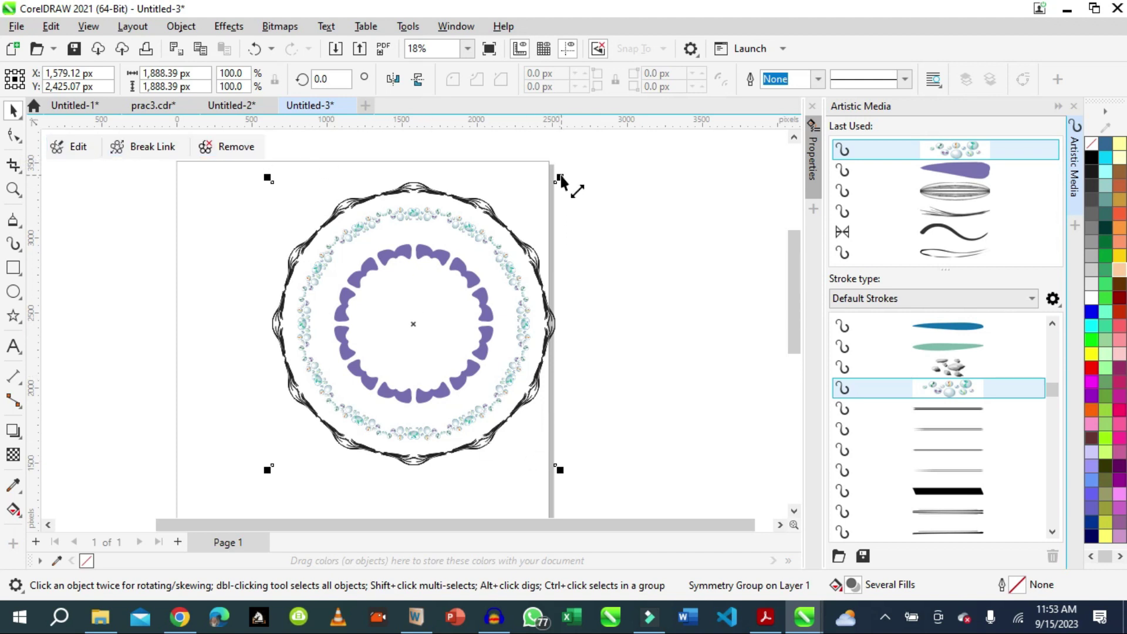
{"action": "left_click_drag", "start_coordinate": [561, 177], "coordinate": [407, 332]}
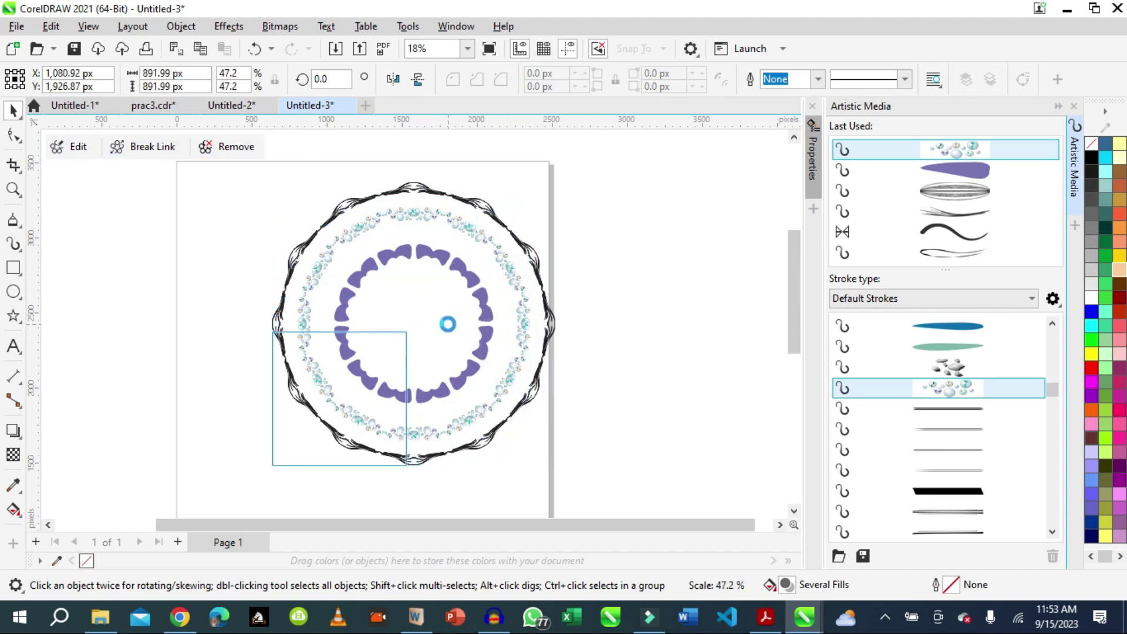
{"action": "left_click_drag", "start_coordinate": [477, 346], "coordinate": [478, 349]}
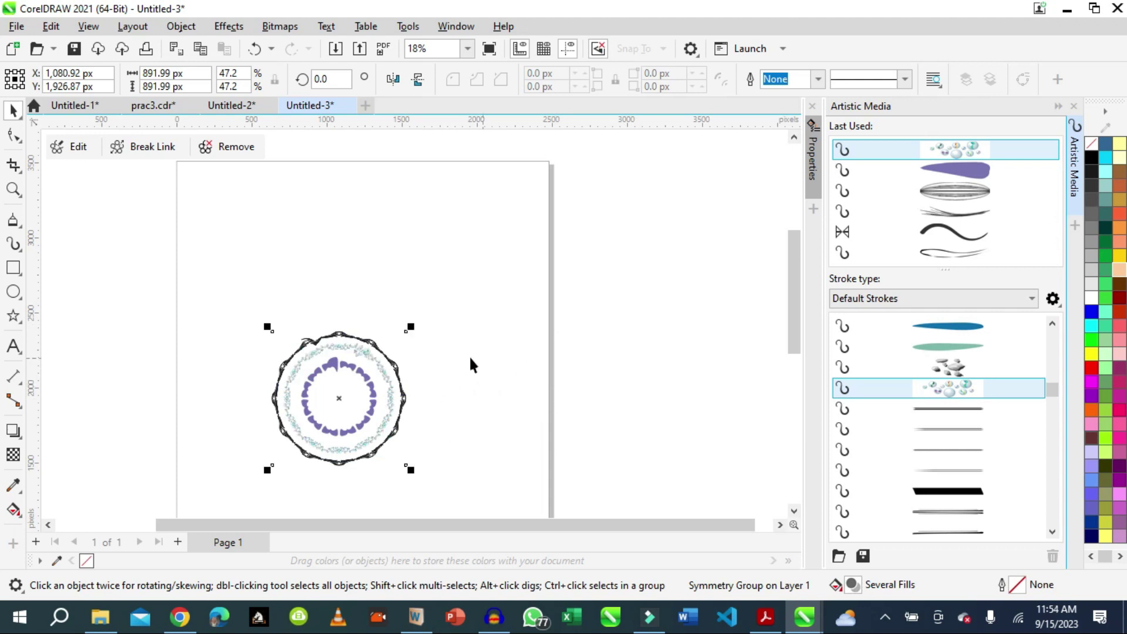
{"action": "left_click_drag", "start_coordinate": [411, 327], "coordinate": [386, 350]}
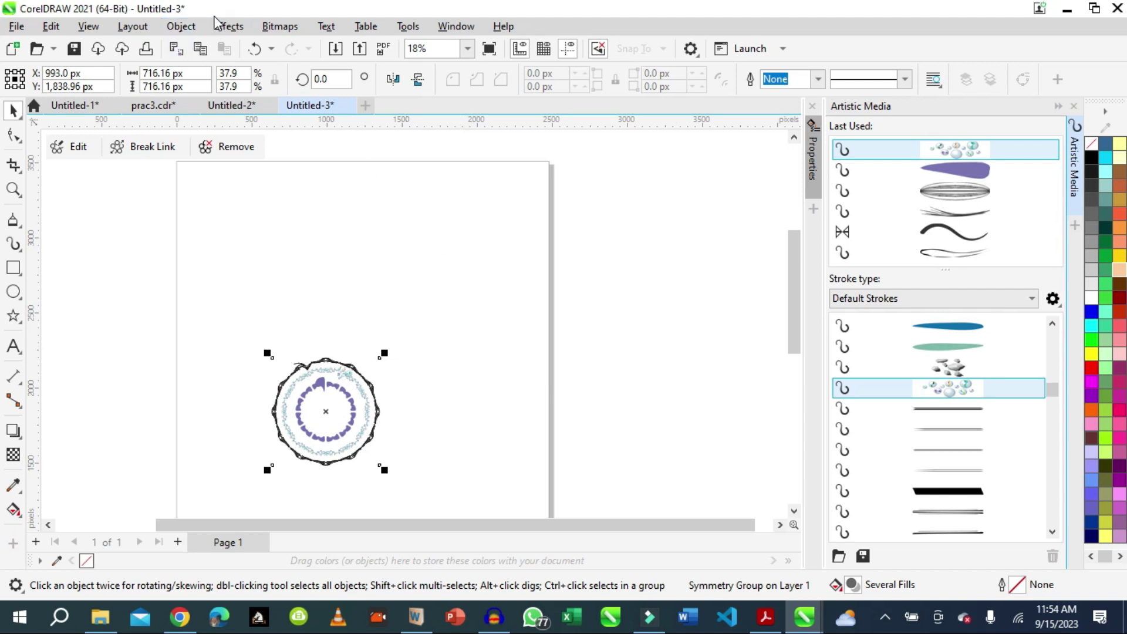
{"action": "left_click", "coordinate": [181, 27]}
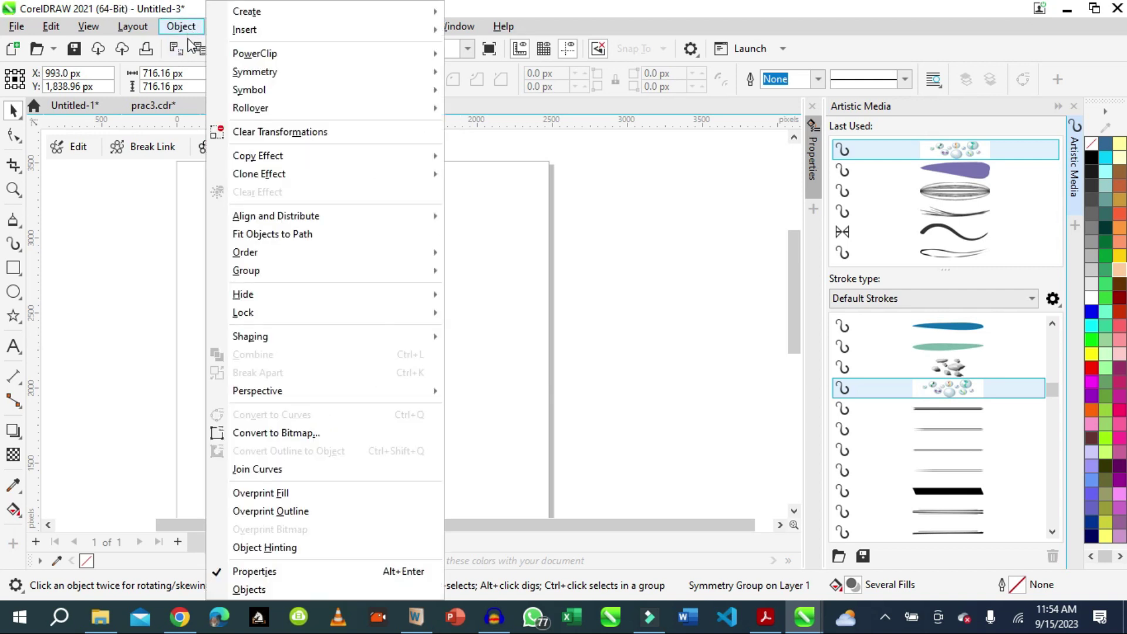
{"action": "mouse_move", "coordinate": [258, 69]}
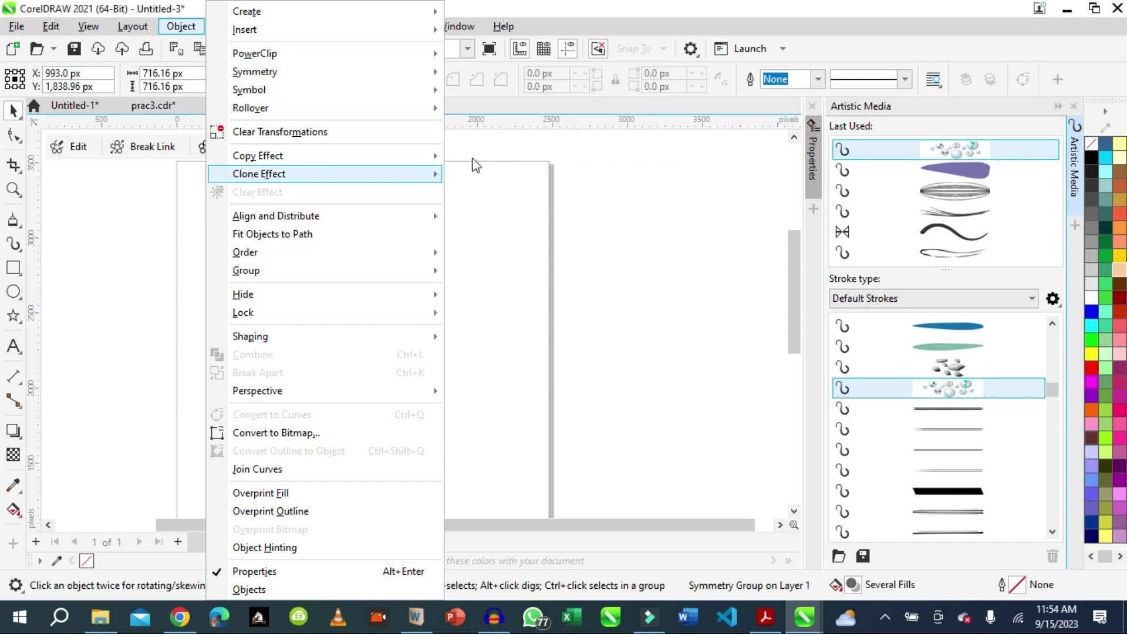
{"action": "mouse_move", "coordinate": [411, 252]}
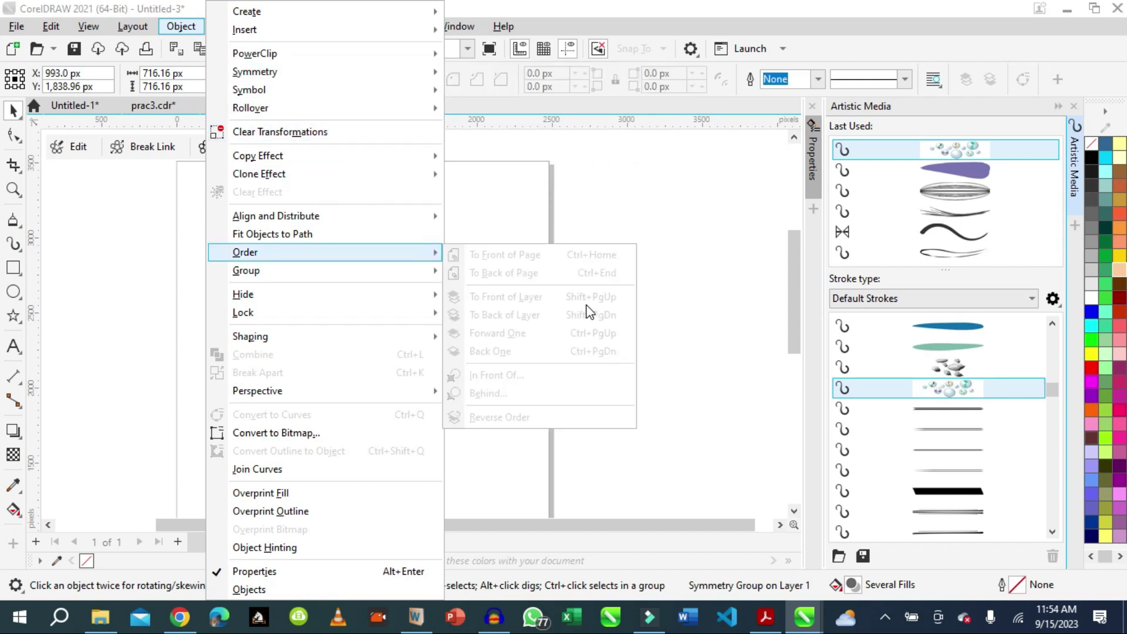
{"action": "left_click", "coordinate": [669, 212]}
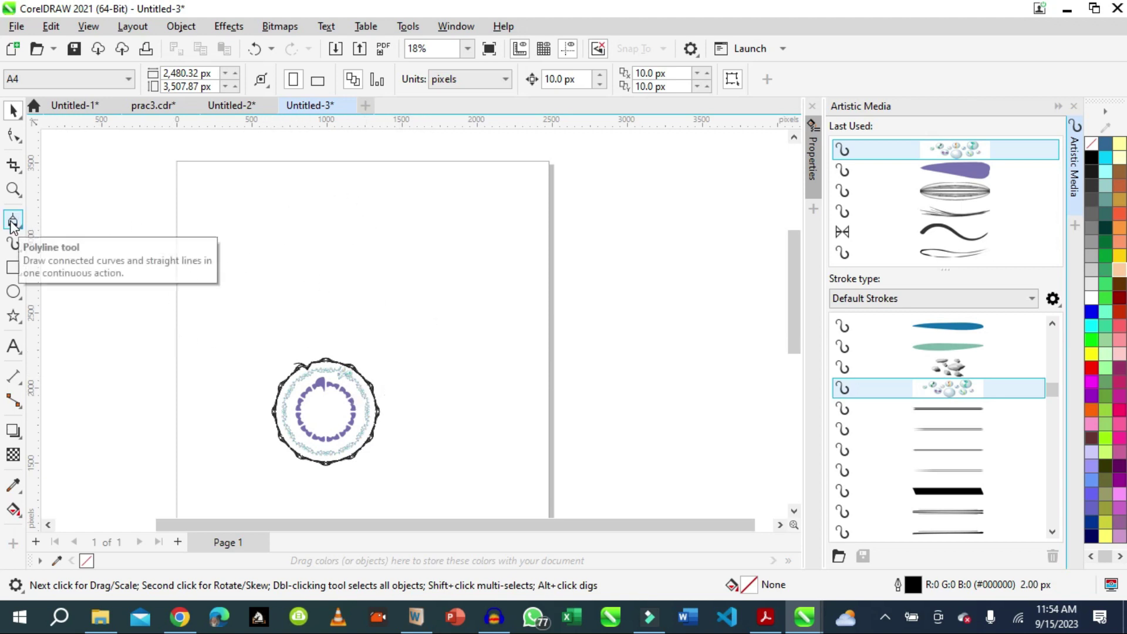
Draw a closed leaf shape about 244 by 503 px near the page's upper middle with the Polyline tool, and fill it light pink (#FFCCCC)
{"action": "left_click", "coordinate": [13, 243]}
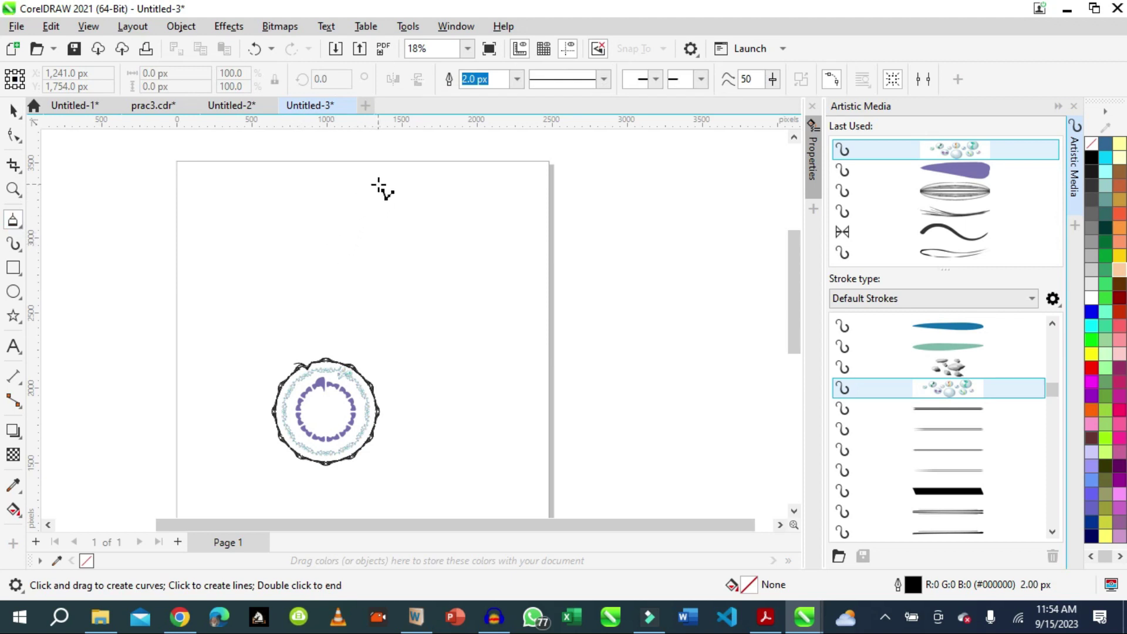
{"action": "mouse_move", "coordinate": [380, 188]}
{"action": "left_mouse_down"}
{"action": "mouse_move", "coordinate": [391, 226]}
{"action": "mouse_move", "coordinate": [380, 262]}
{"action": "mouse_move", "coordinate": [361, 253]}
{"action": "mouse_move", "coordinate": [356, 228]}
{"action": "mouse_move", "coordinate": [357, 210]}
{"action": "mouse_move", "coordinate": [379, 186]}
{"action": "left_mouse_up"}
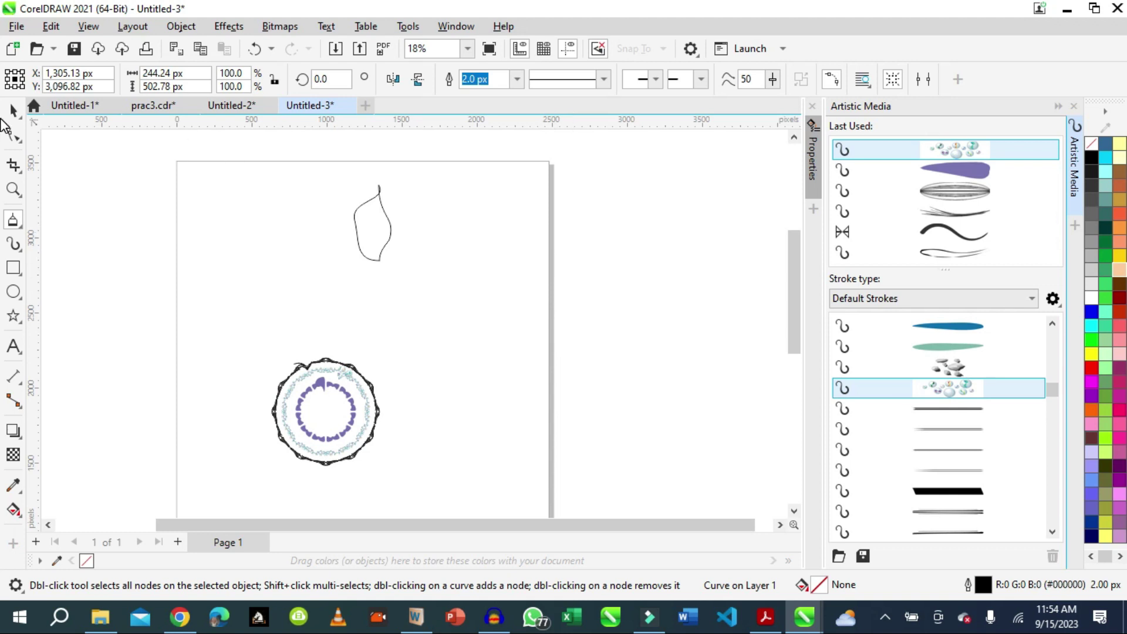
{"action": "left_click", "coordinate": [11, 111]}
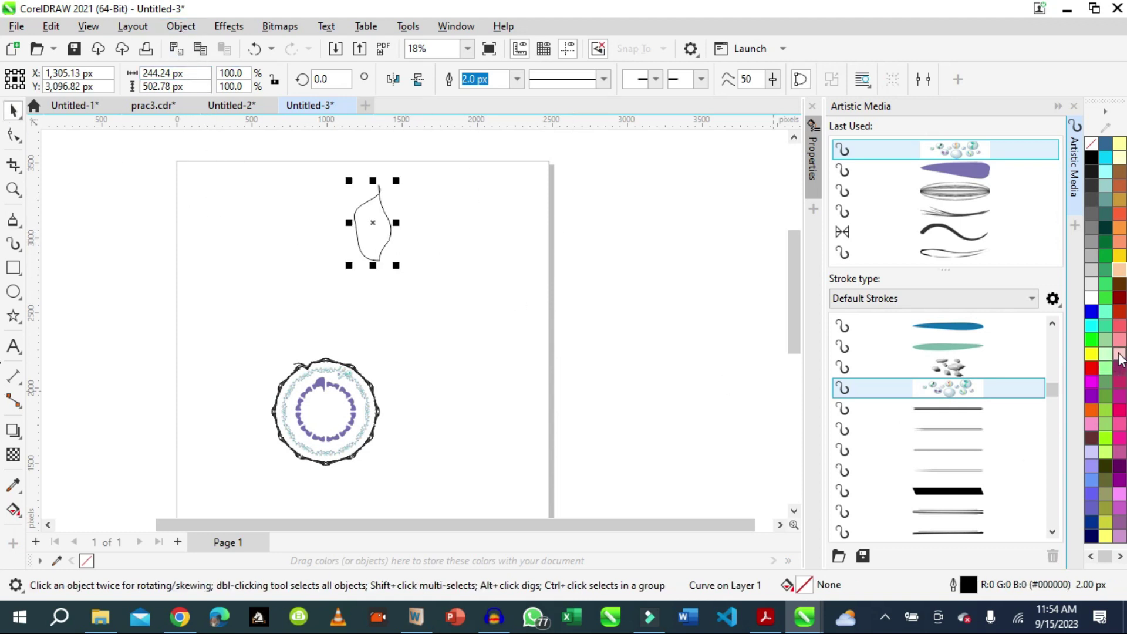
{"action": "left_click", "coordinate": [1120, 345]}
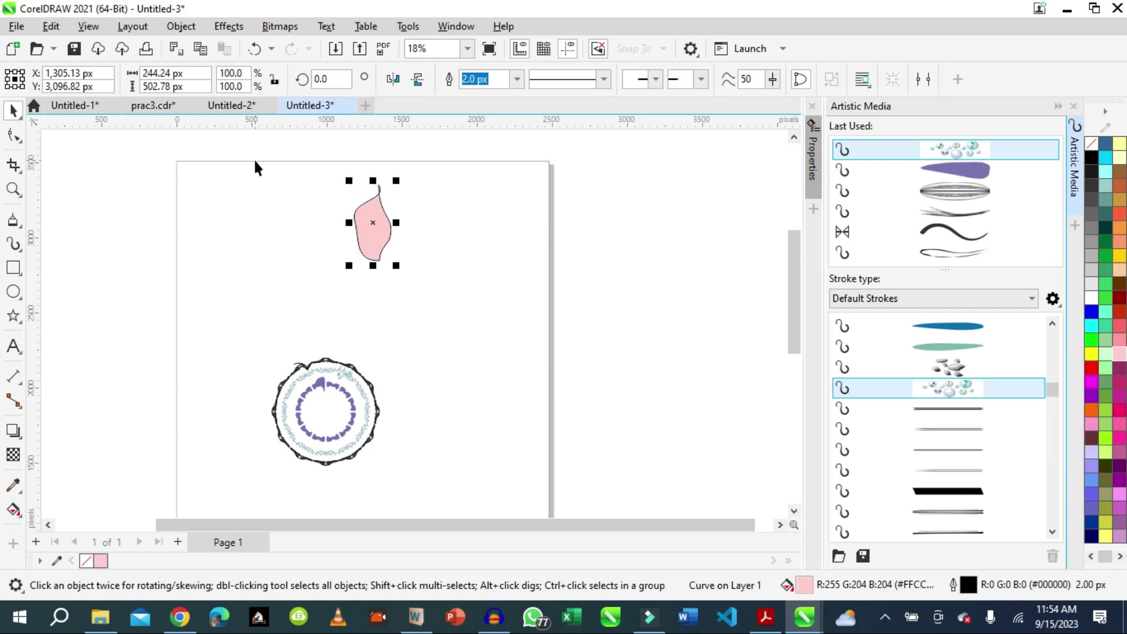
Create a new symmetry from the pink leaf shape
{"action": "left_click", "coordinate": [195, 32]}
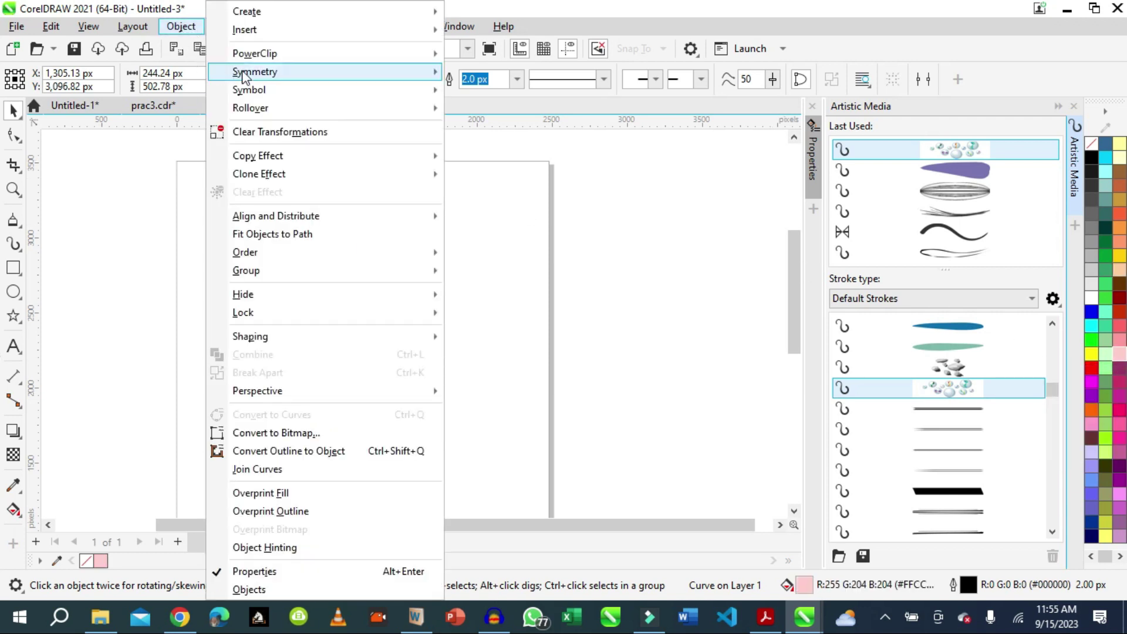
{"action": "mouse_move", "coordinate": [433, 76]}
{"action": "left_click", "coordinate": [499, 75]}
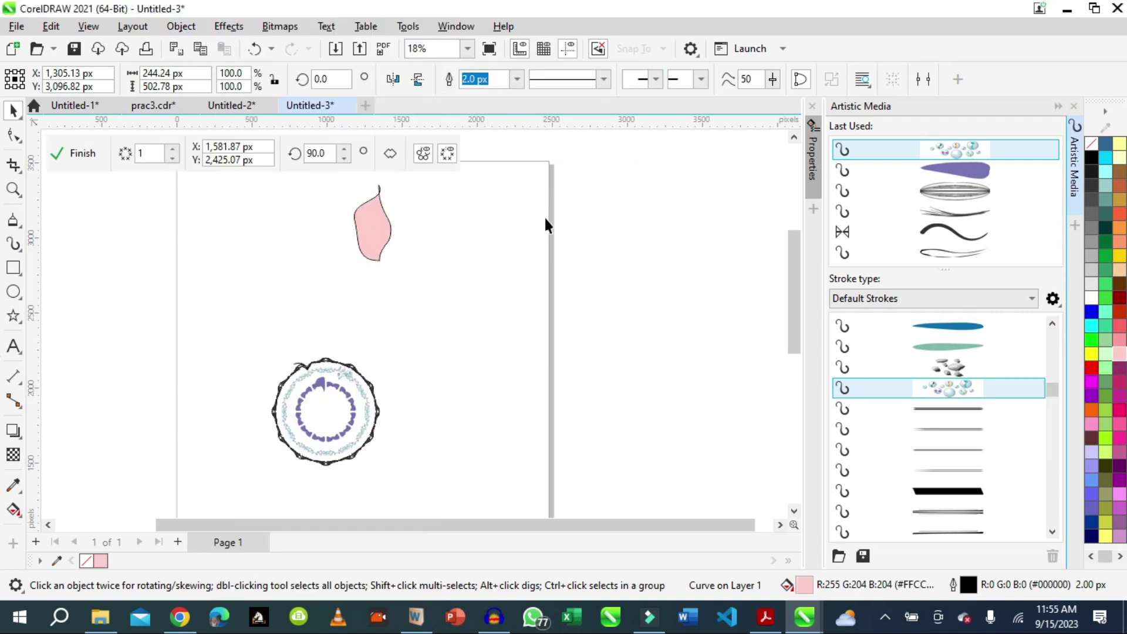
Increase the leaf symmetry's number of mirror lines to 12
{"action": "left_click", "coordinate": [173, 149]}
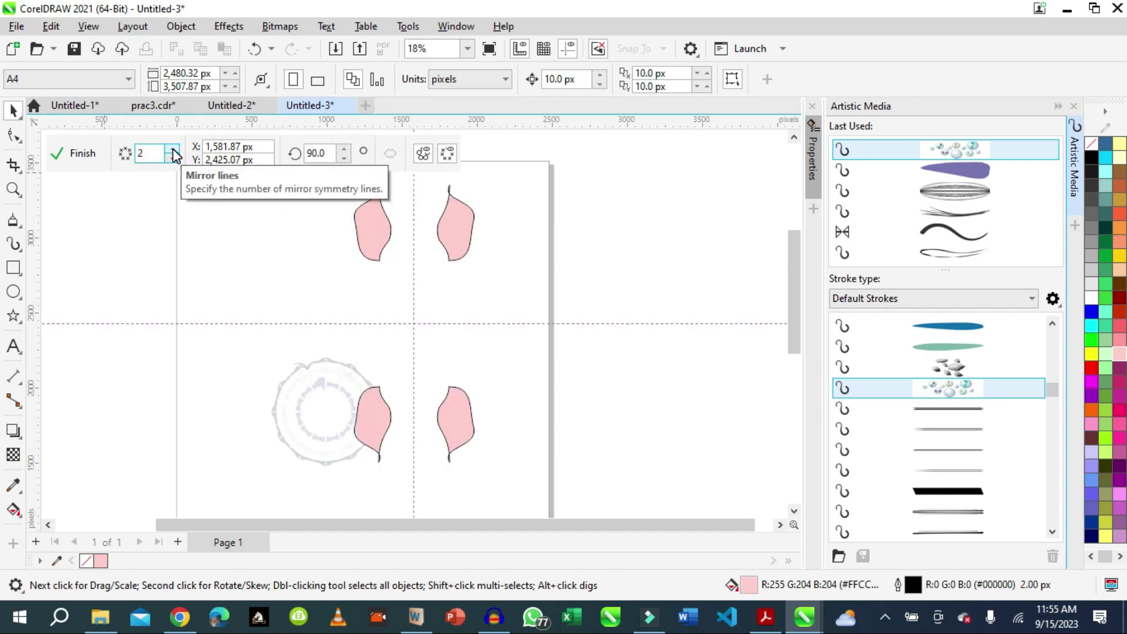
{"action": "left_click", "coordinate": [172, 149]}
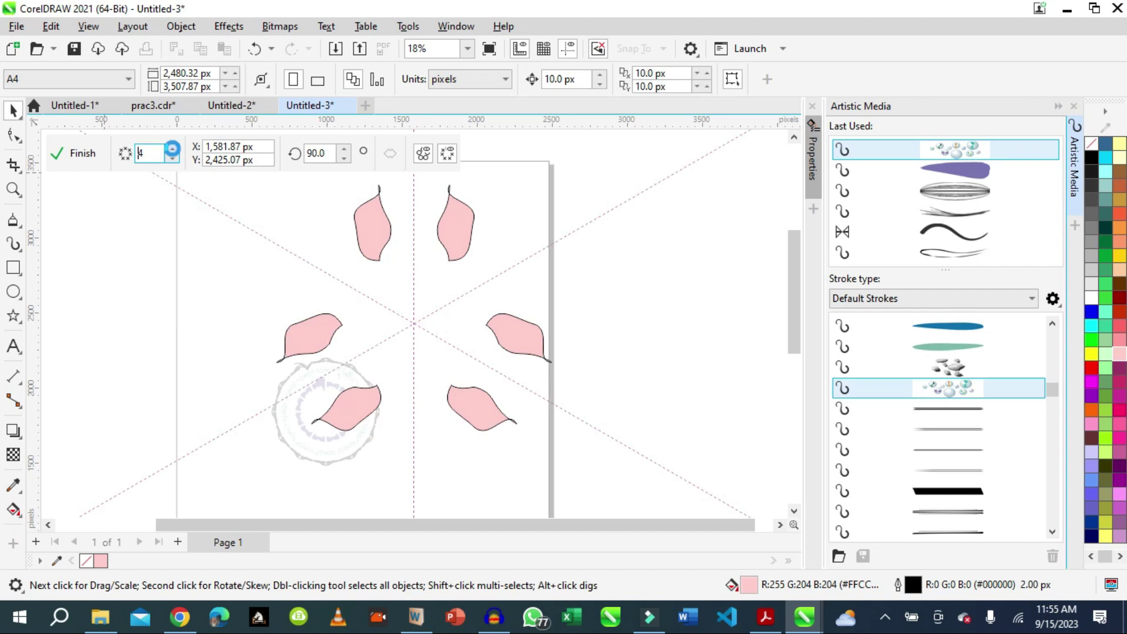
{"action": "left_click", "coordinate": [172, 150]}
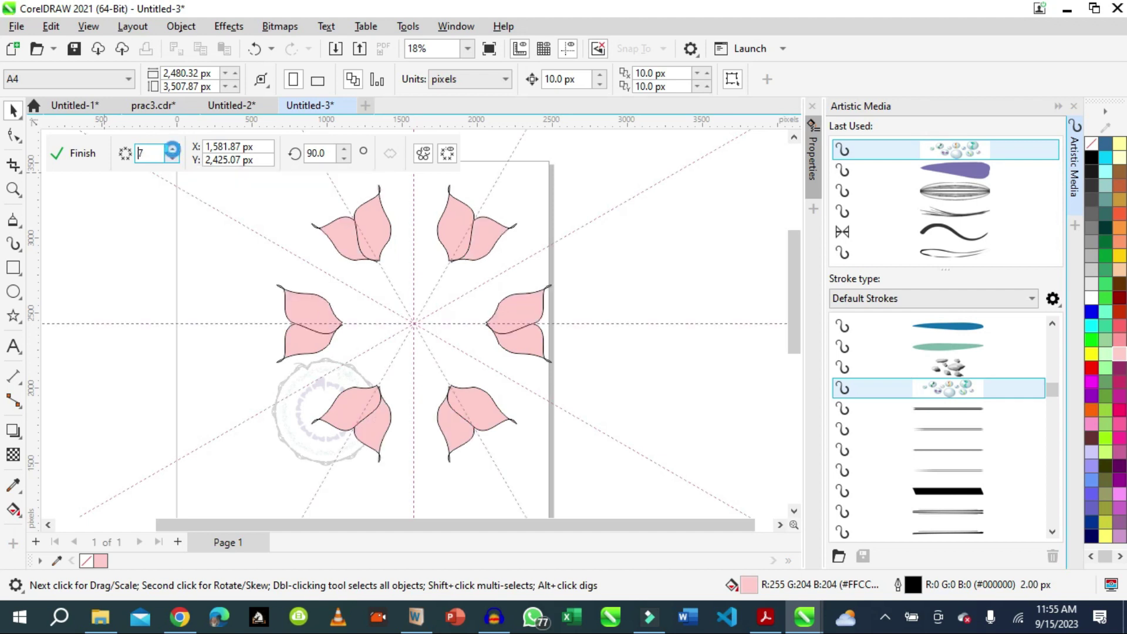
{"action": "left_click", "coordinate": [173, 150]}
{"action": "left_click", "coordinate": [173, 150]}
{"action": "left_click", "coordinate": [172, 150]}
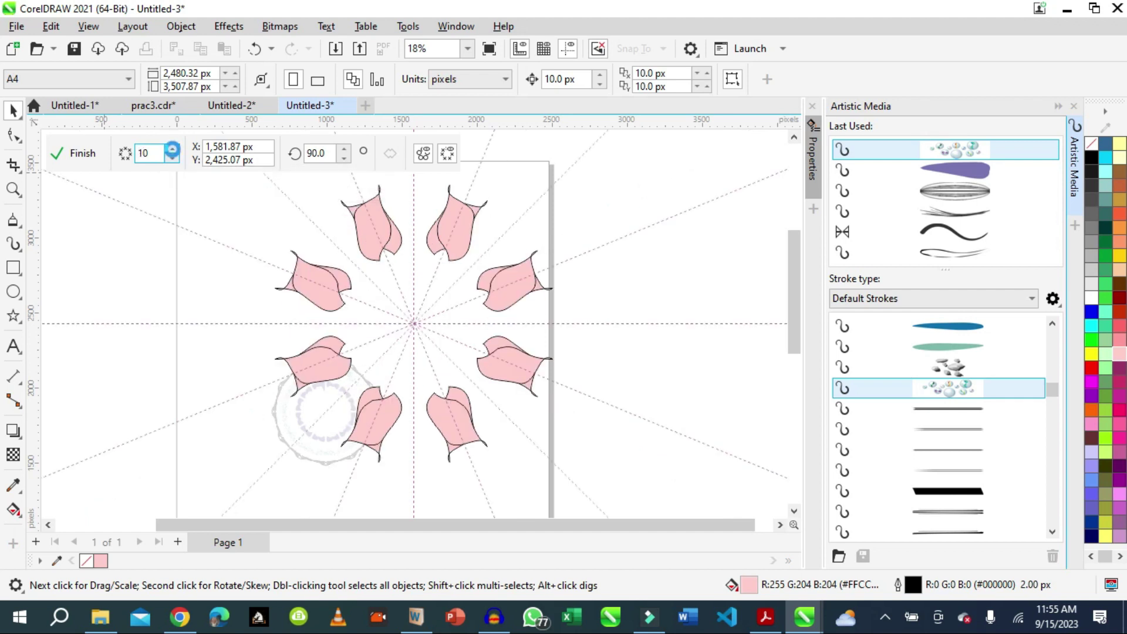
{"action": "left_click", "coordinate": [172, 150]}
{"action": "left_click", "coordinate": [172, 151]}
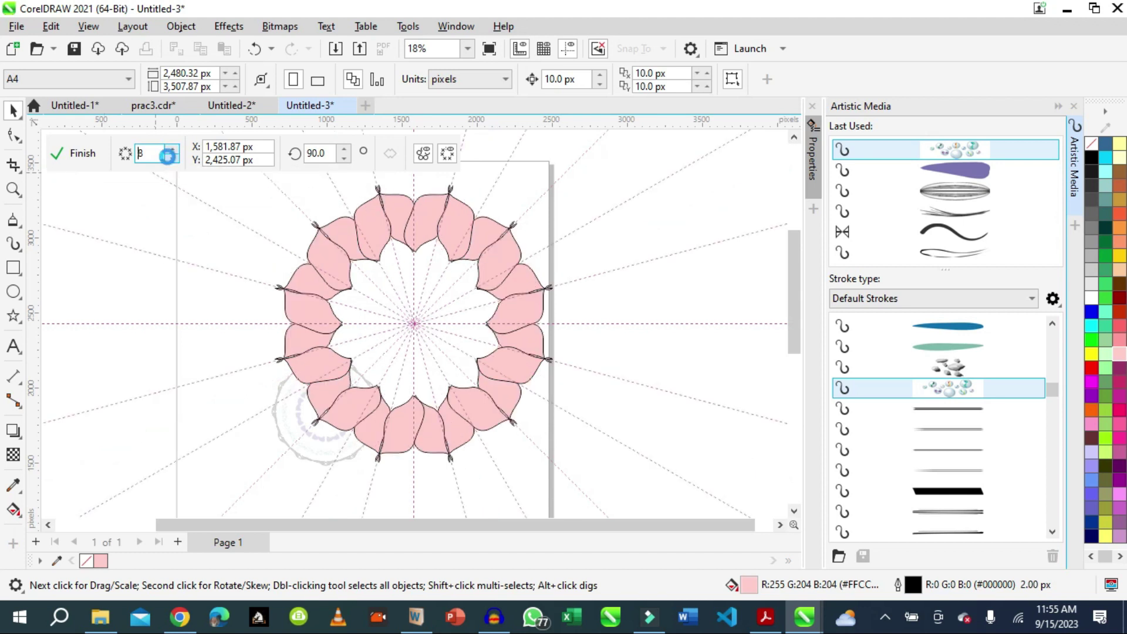
Reduce the symmetry to 1 mirror line and move the leaf to about X 1,464 px, Y 3,113 px so it meets its reflection
{"action": "left_click", "coordinate": [170, 160]}
{"action": "left_click", "coordinate": [168, 156]}
{"action": "left_click", "coordinate": [170, 159]}
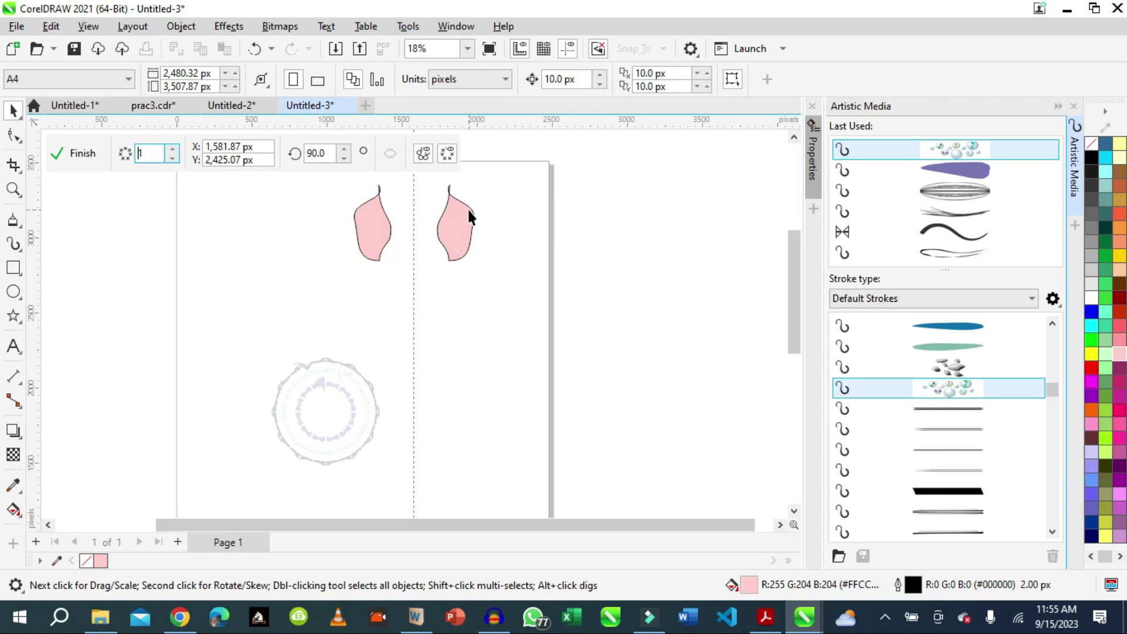
{"action": "left_click", "coordinate": [369, 238]}
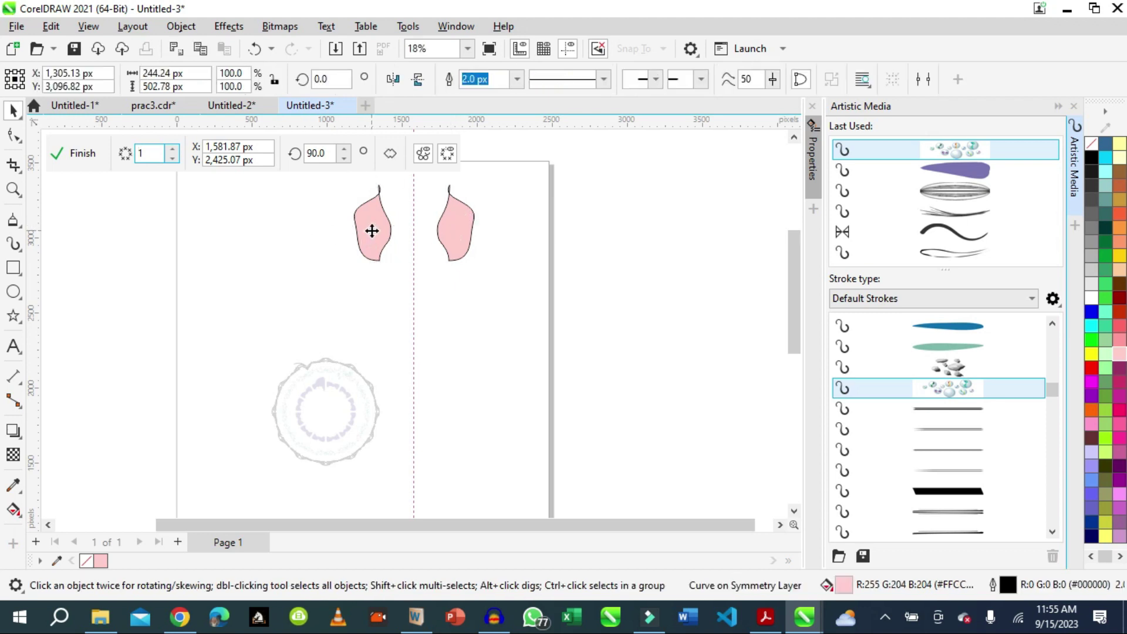
{"action": "left_click_drag", "start_coordinate": [373, 231], "coordinate": [395, 226]}
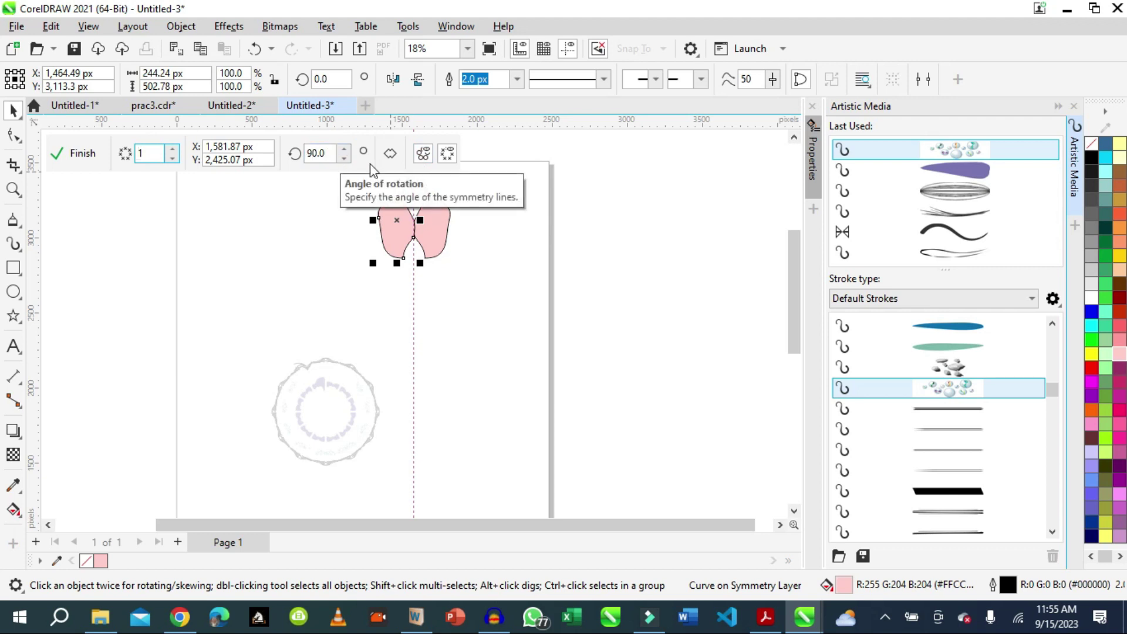
Set the symmetry lines' angle of rotation to 45° and raise the number of mirror lines to 6
{"action": "left_click_drag", "start_coordinate": [329, 154], "coordinate": [280, 155]}
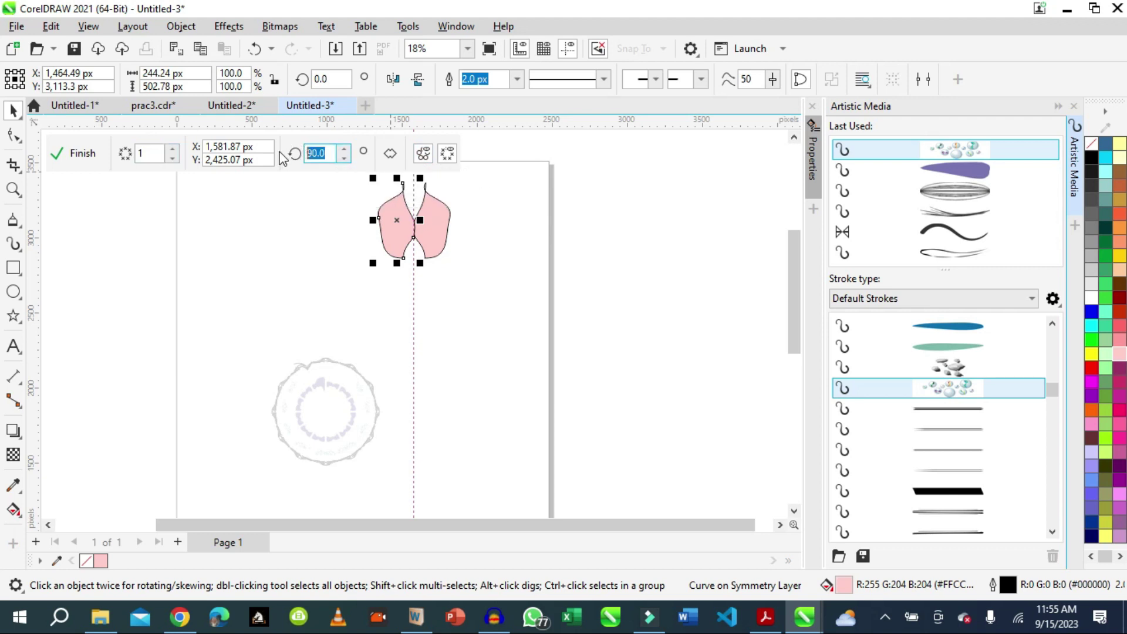
{"action": "type", "text": "1"}
{"action": "left_click", "coordinate": [173, 150]}
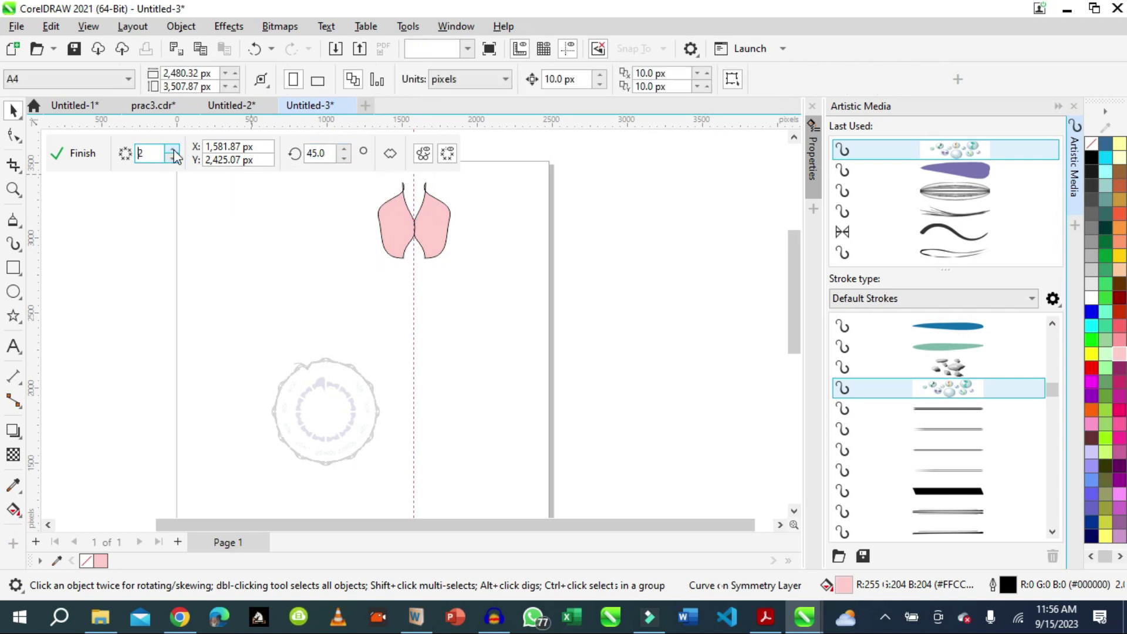
{"action": "left_click", "coordinate": [174, 150]}
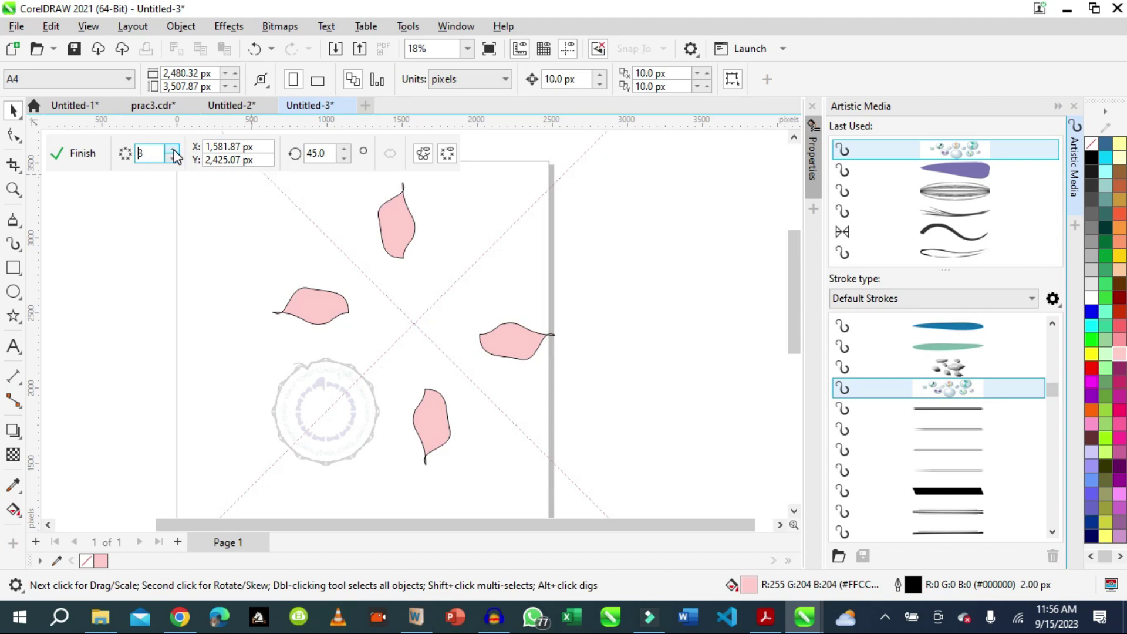
{"action": "left_click", "coordinate": [173, 149]}
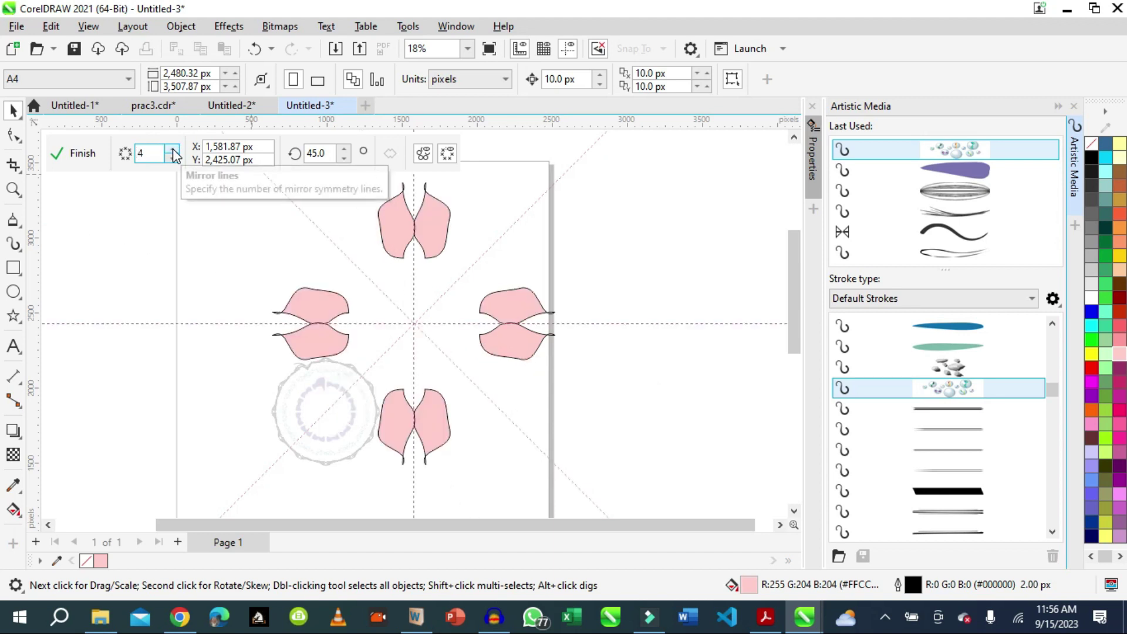
{"action": "left_click", "coordinate": [173, 150]}
{"action": "left_click", "coordinate": [173, 150]}
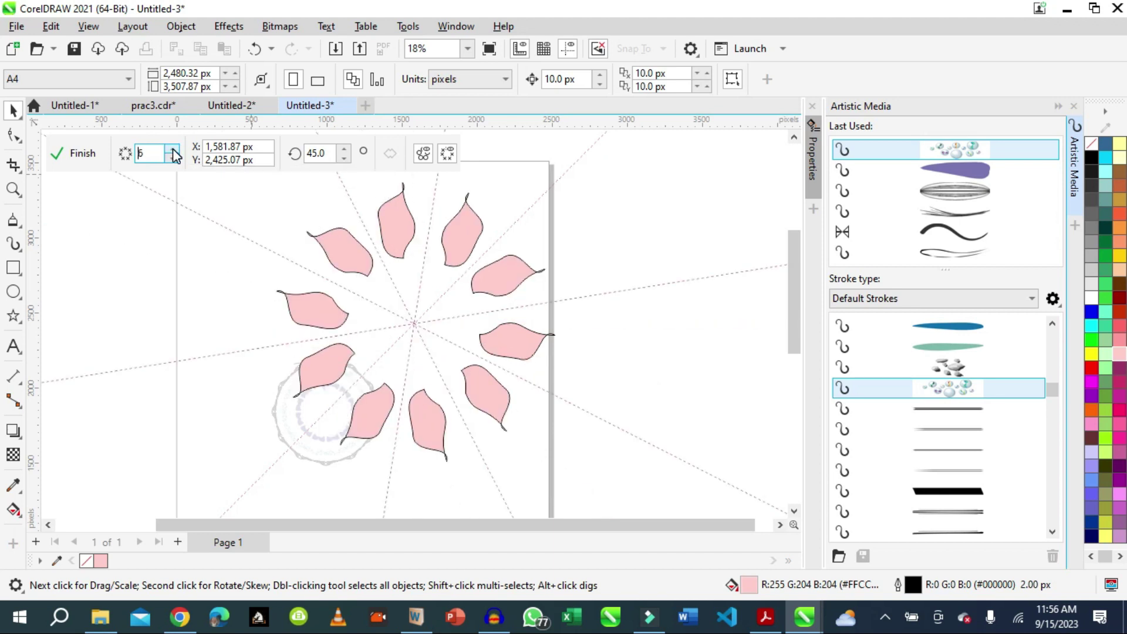
Raise the leaf symmetry's number of mirror lines to 12 and bring it back down to 11
{"action": "left_click", "coordinate": [173, 150]}
{"action": "left_click", "coordinate": [173, 149]}
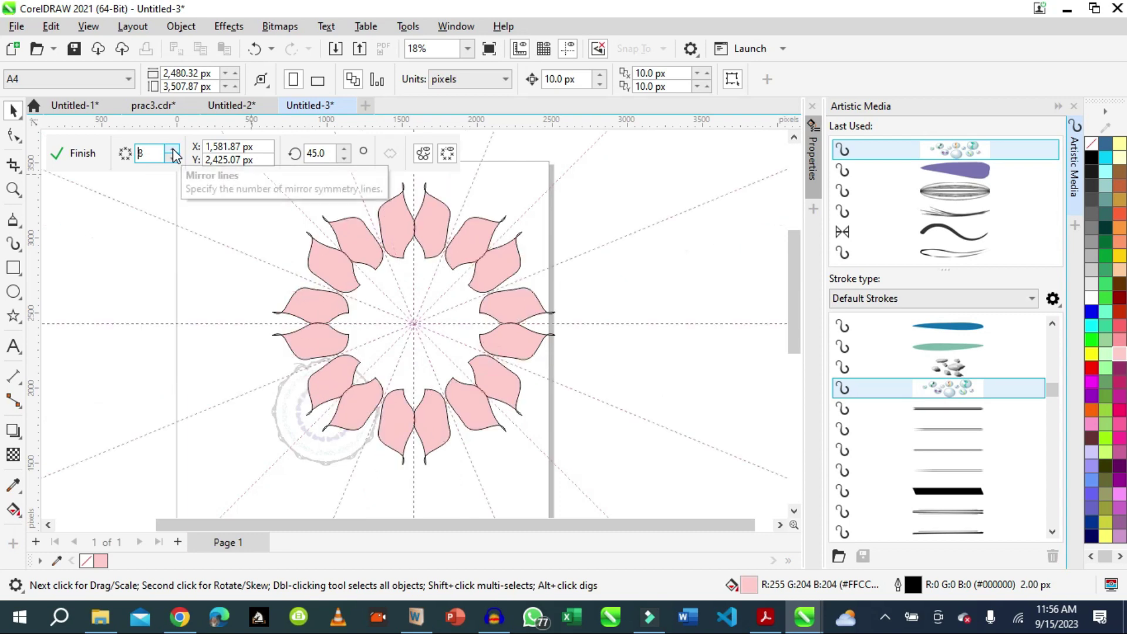
{"action": "left_click", "coordinate": [173, 149]}
{"action": "left_click", "coordinate": [173, 150]}
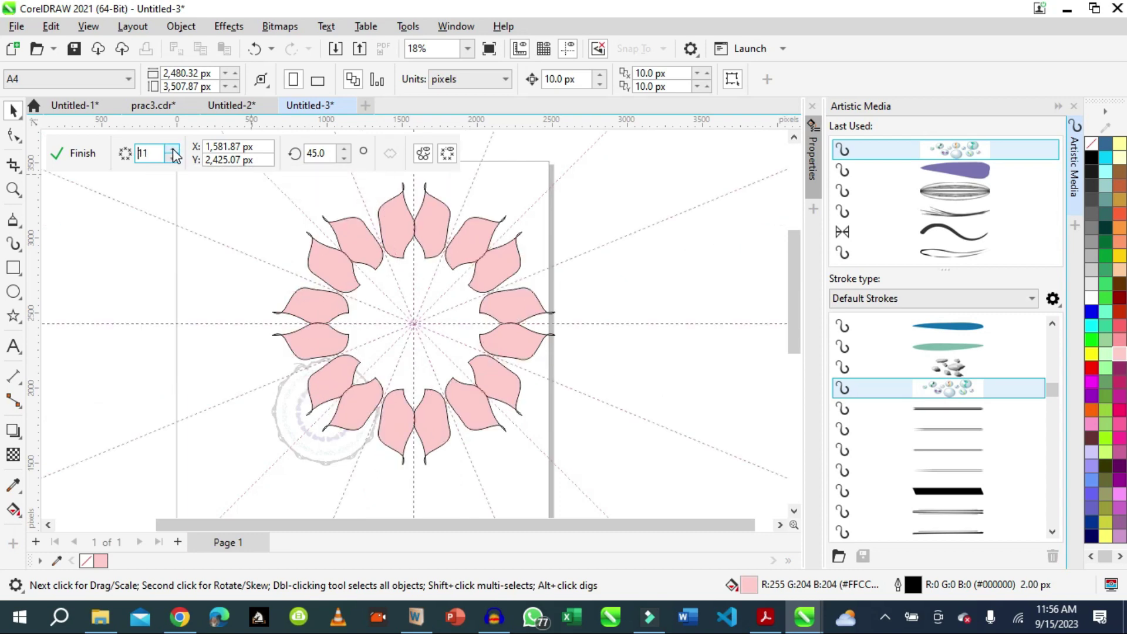
{"action": "left_click", "coordinate": [173, 149]}
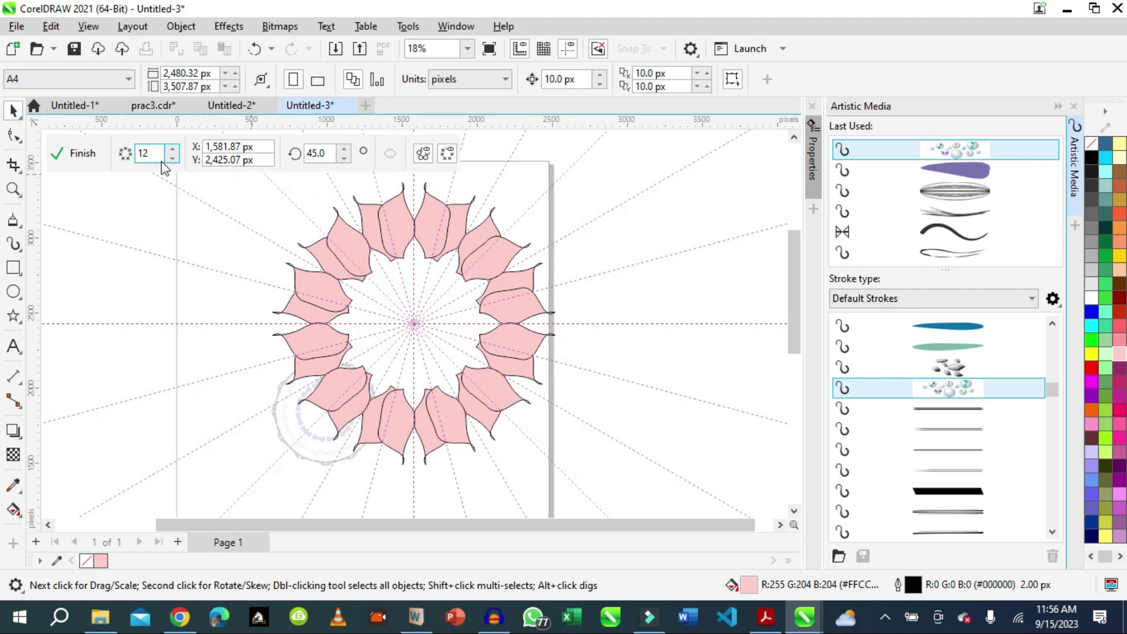
{"action": "left_click", "coordinate": [172, 158]}
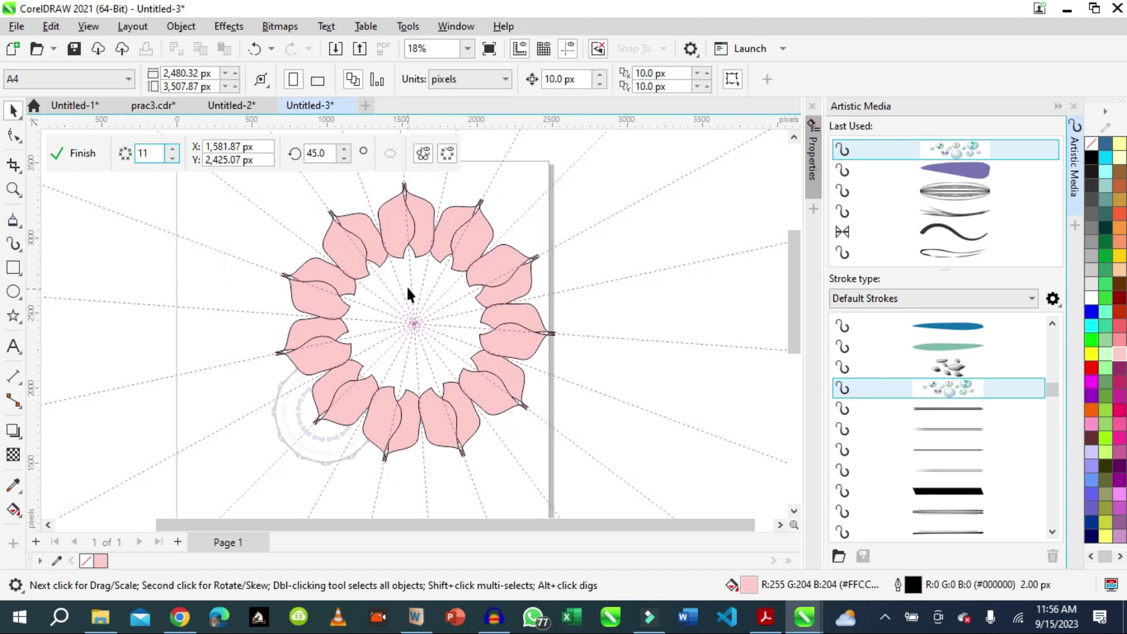
Draw a small ellipse about 88 by 44 px inside the leaf ring, just above the symmetry centre, and deselect it
{"action": "left_click", "coordinate": [13, 291]}
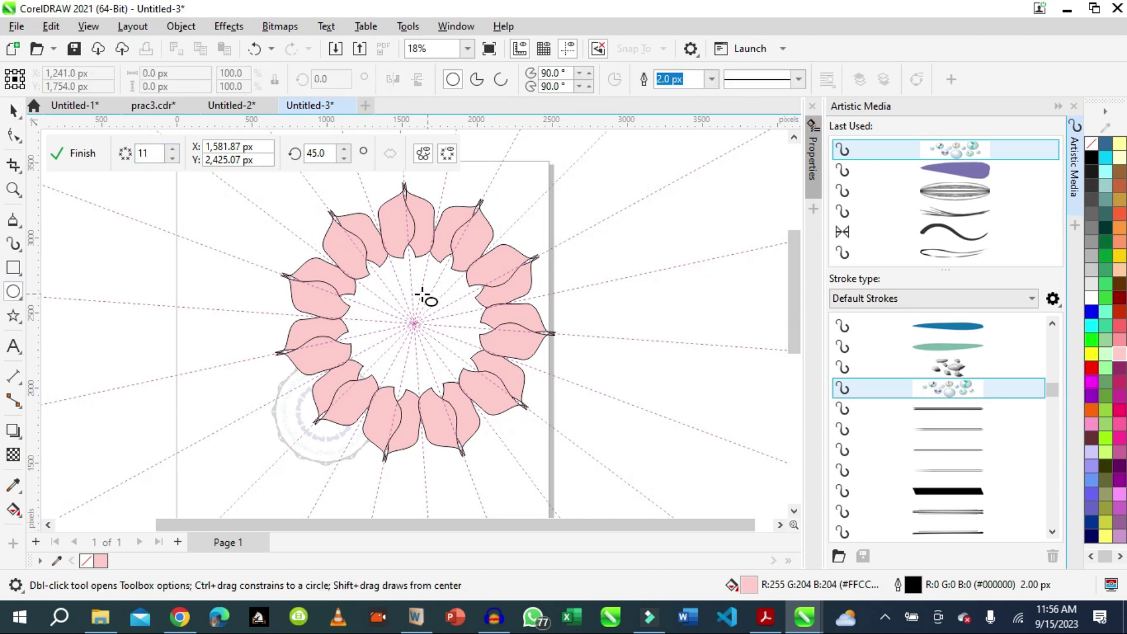
{"action": "left_click_drag", "start_coordinate": [399, 282], "coordinate": [413, 287]}
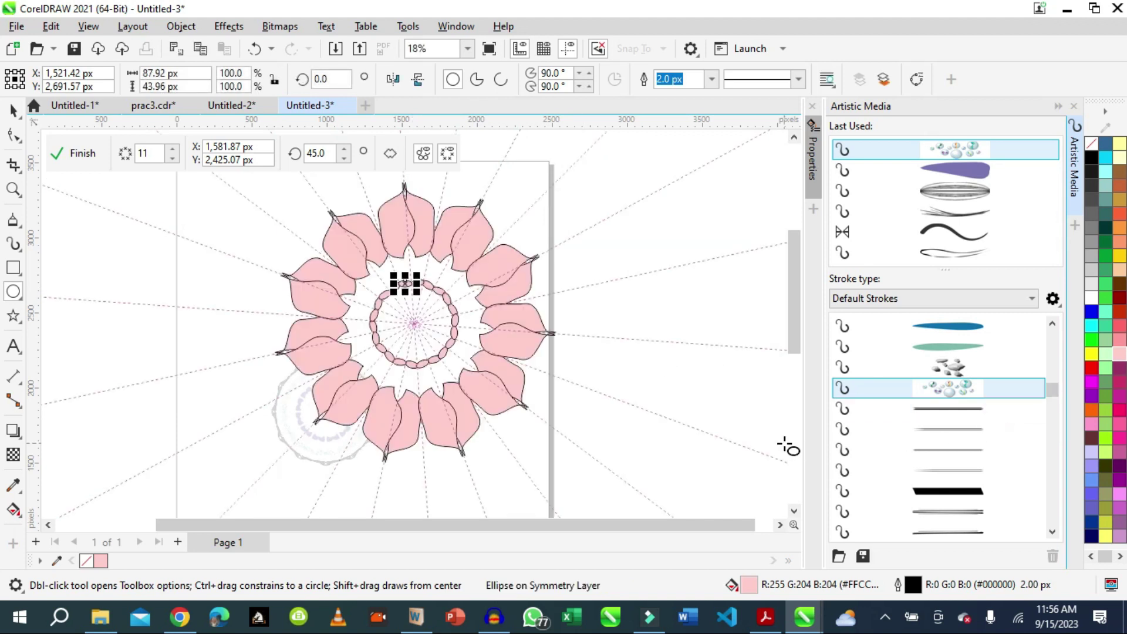
{"action": "left_click", "coordinate": [13, 110]}
{"action": "left_click", "coordinate": [133, 283]}
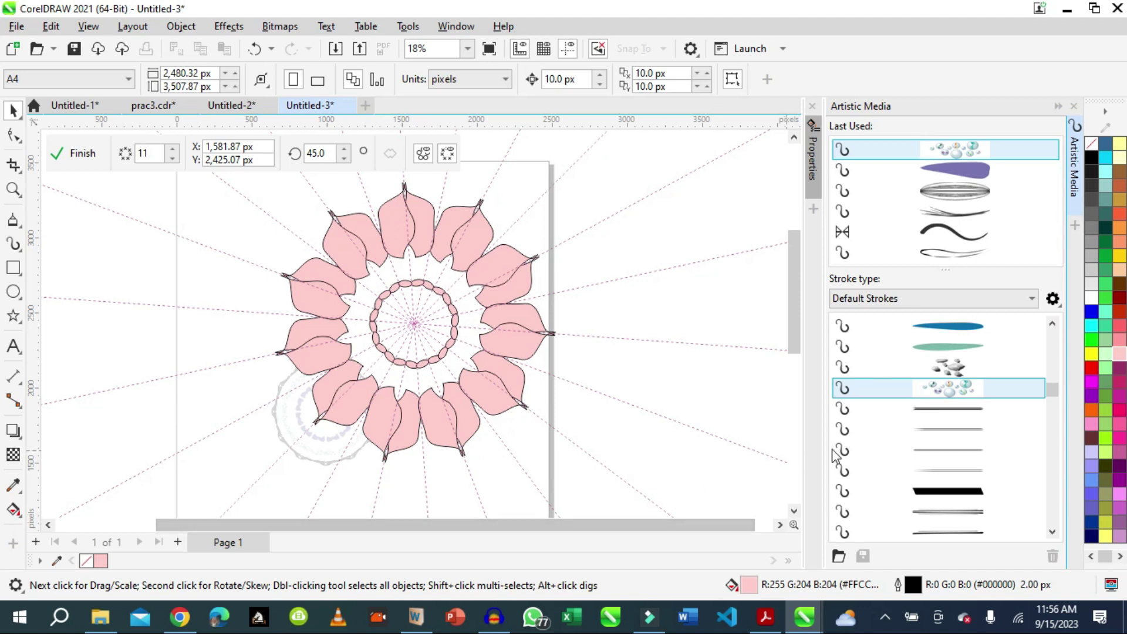
{"action": "left_click", "coordinate": [884, 616]}
{"action": "right_click", "coordinate": [838, 579]}
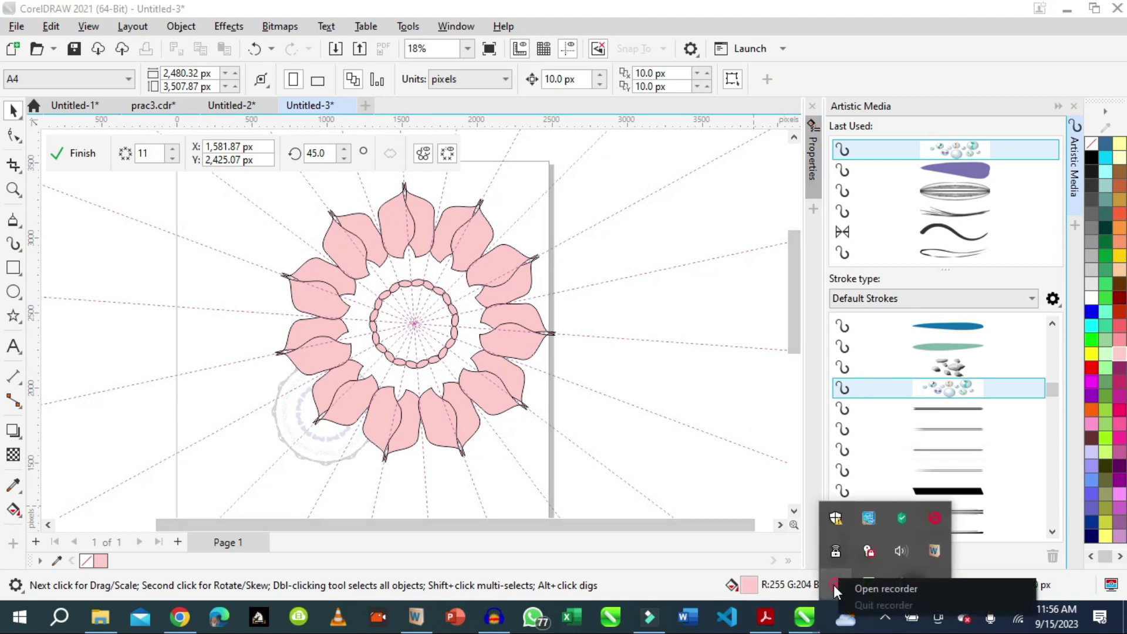
{"action": "left_click", "coordinate": [869, 591]}
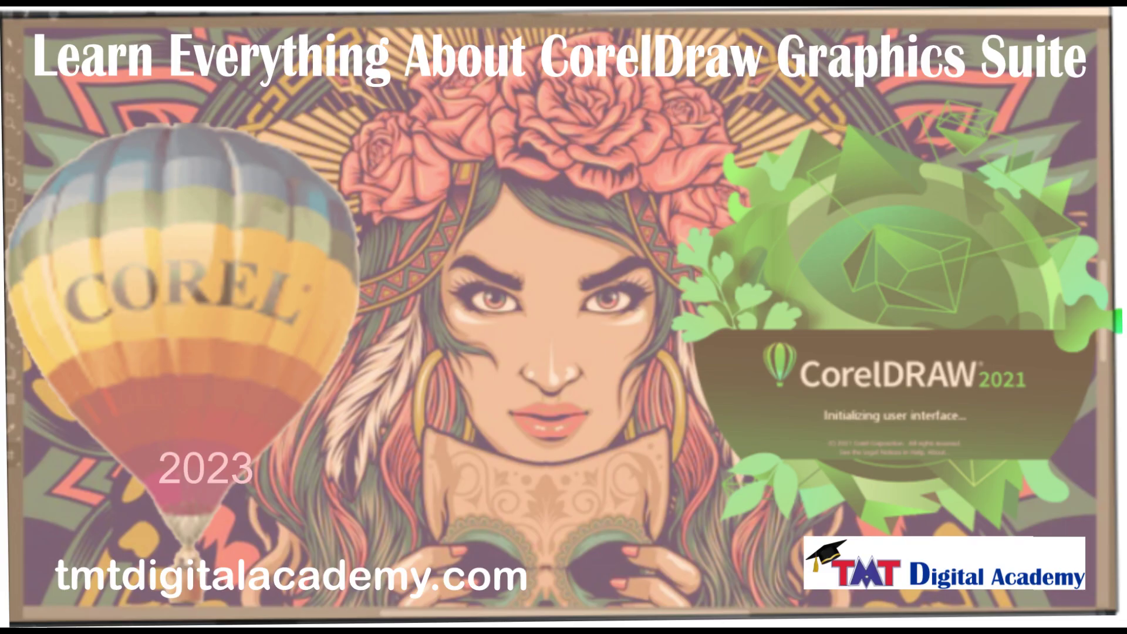